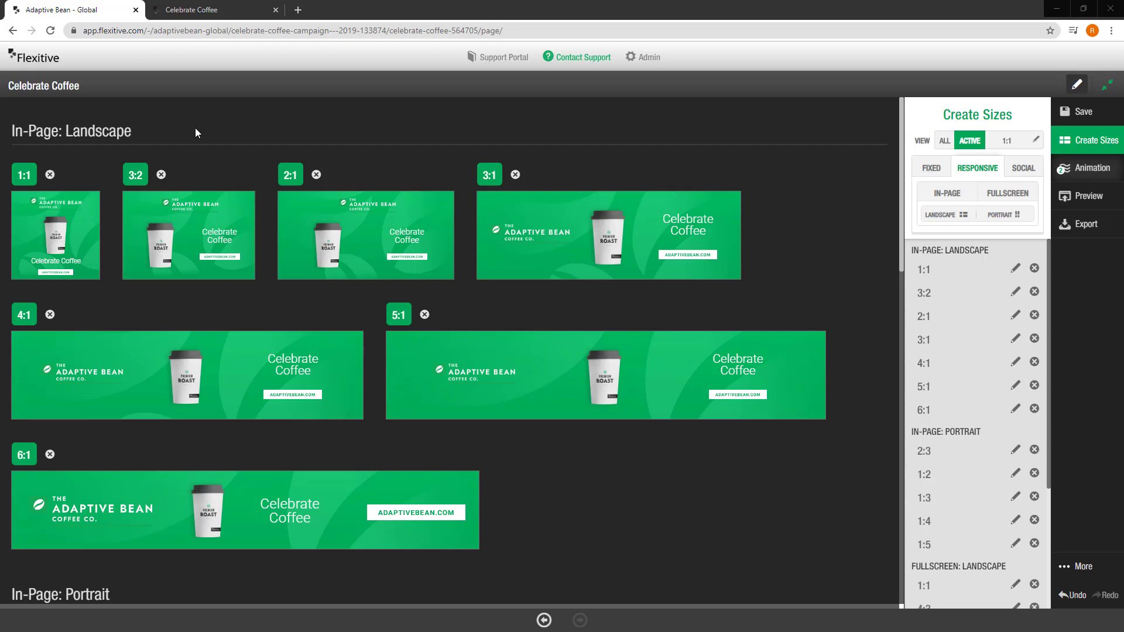
# Open the 1:1 landscape size and add both logos, the cup, the button and the text to the accessibility tab order
pyautogui.click(97, 226)
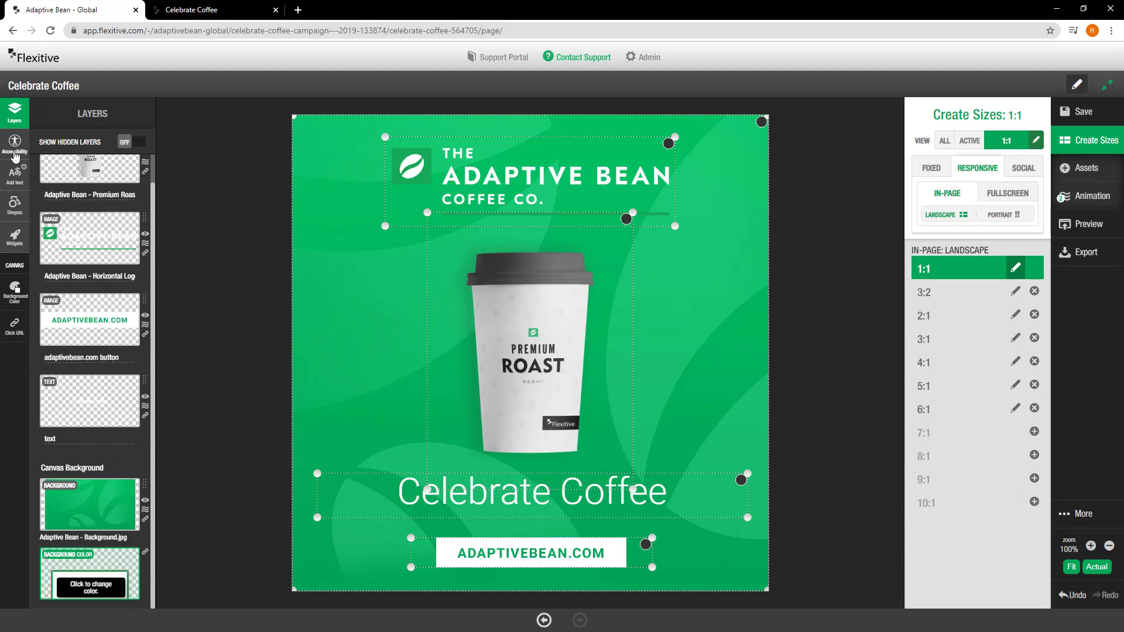
pyautogui.click(15, 155)
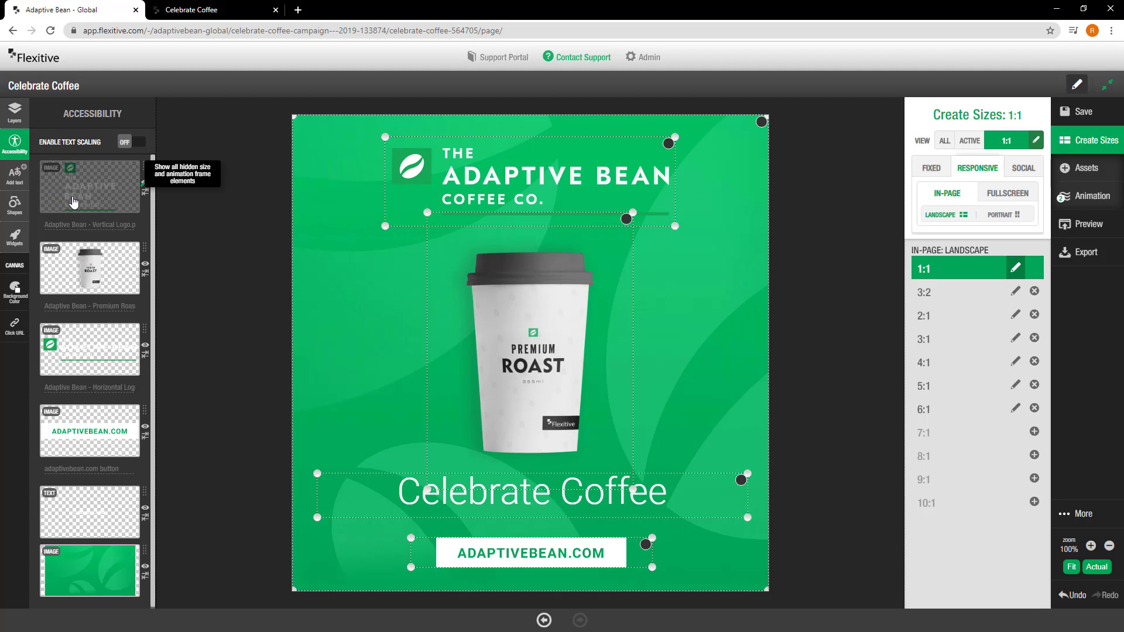
pyautogui.click(145, 192)
pyautogui.click(145, 273)
pyautogui.click(146, 355)
pyautogui.click(146, 436)
pyautogui.click(145, 517)
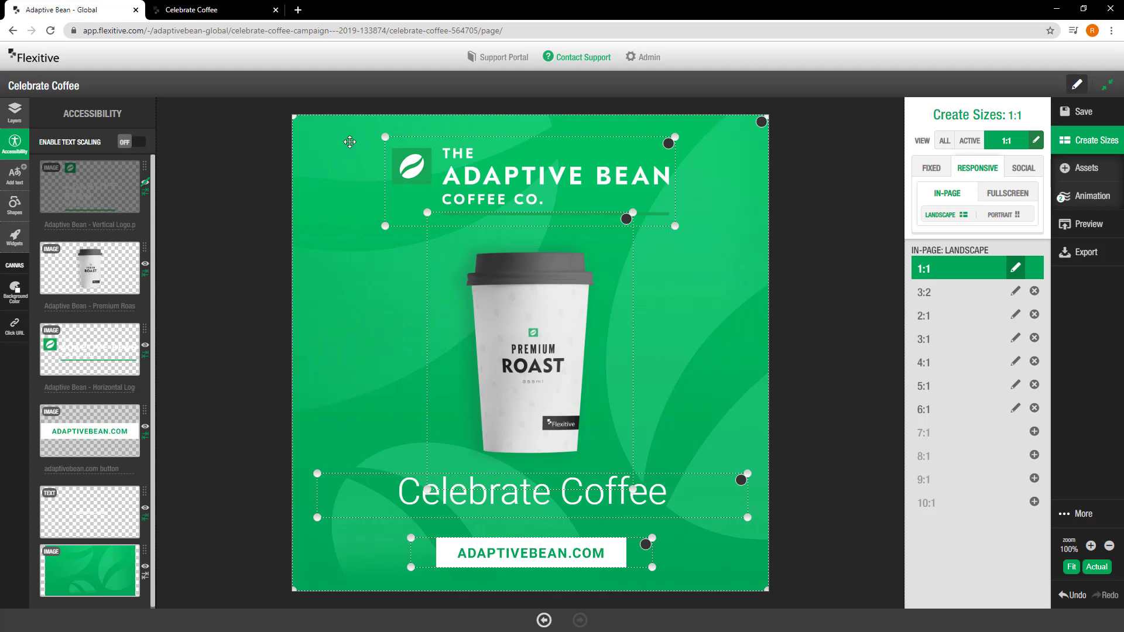
# Save the design and open a shareable preview of all responsive sizes in a new browser tab
pyautogui.click(1078, 119)
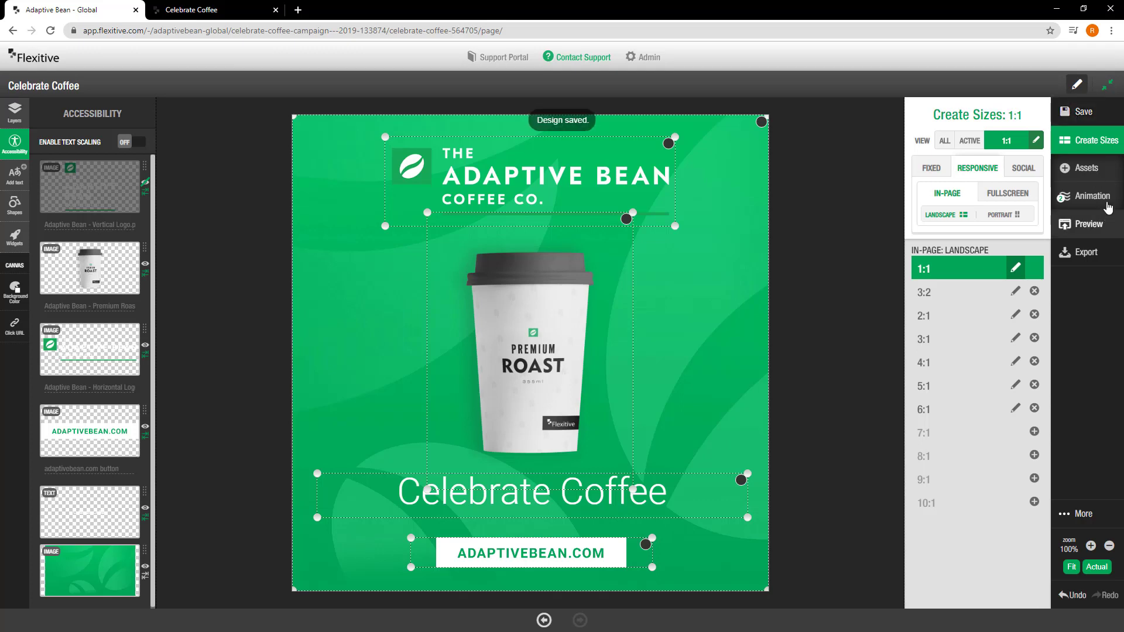
pyautogui.click(1105, 223)
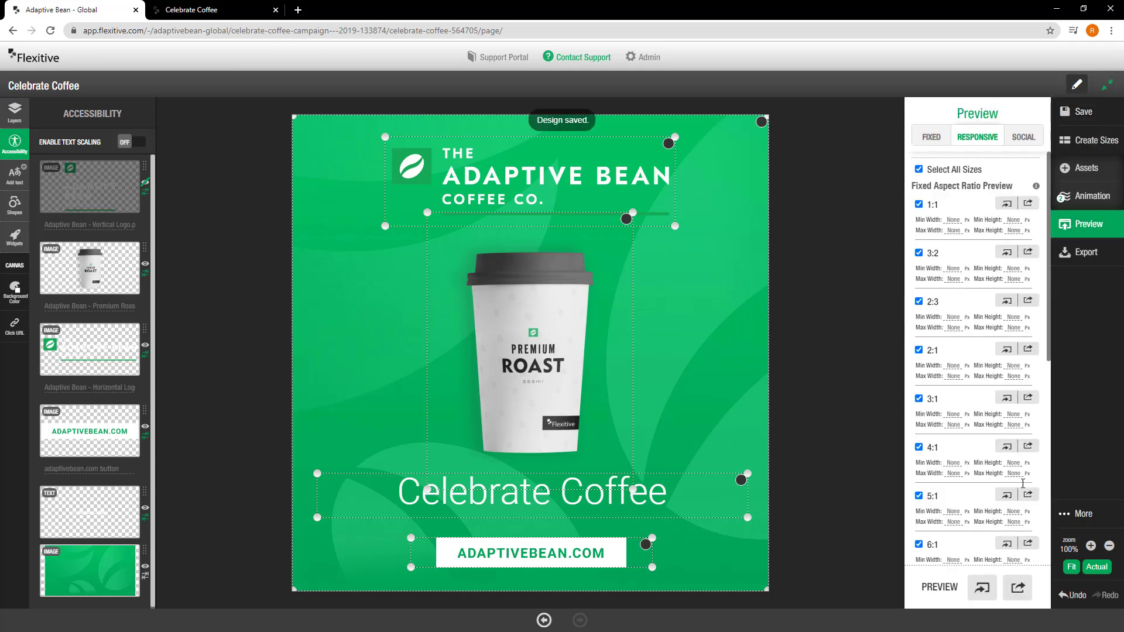
pyautogui.click(1021, 594)
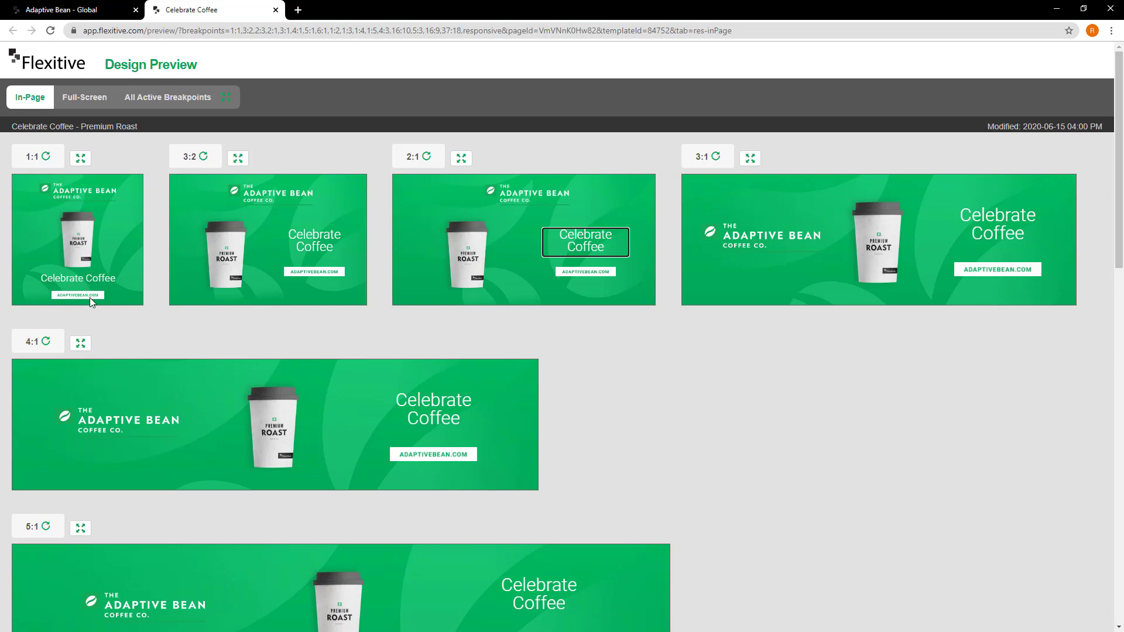
# Back in the editor, move the horizontal logo ahead of the cup and the headline text ahead of the button in the accessibility order
pyautogui.click(94, 10)
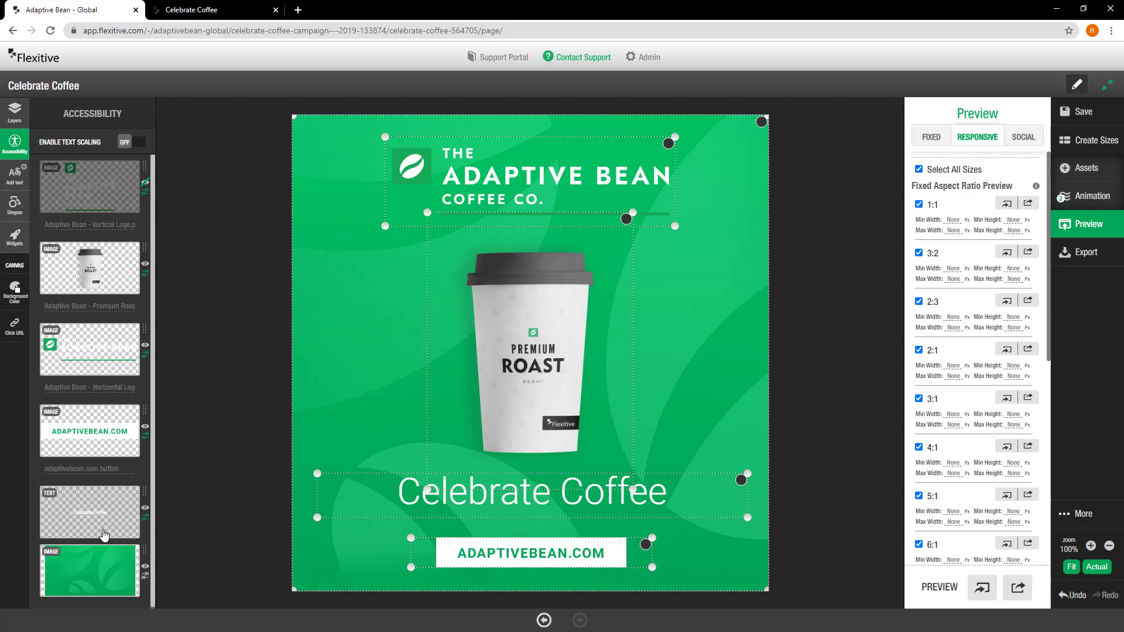
pyautogui.click(22, 124)
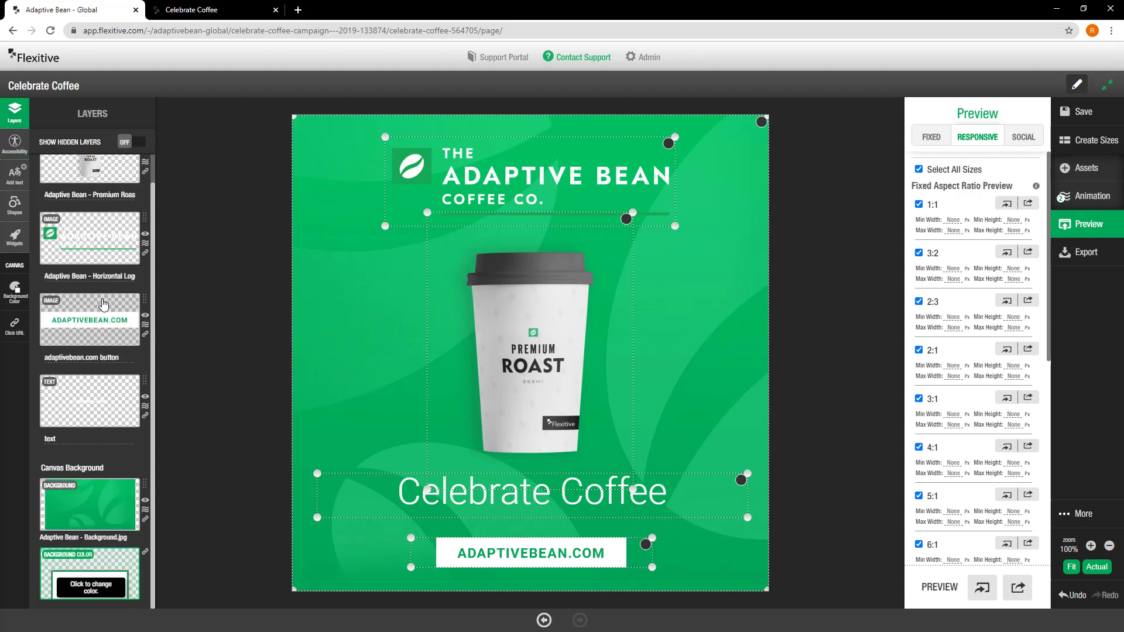
pyautogui.scroll(1, 101, 304)
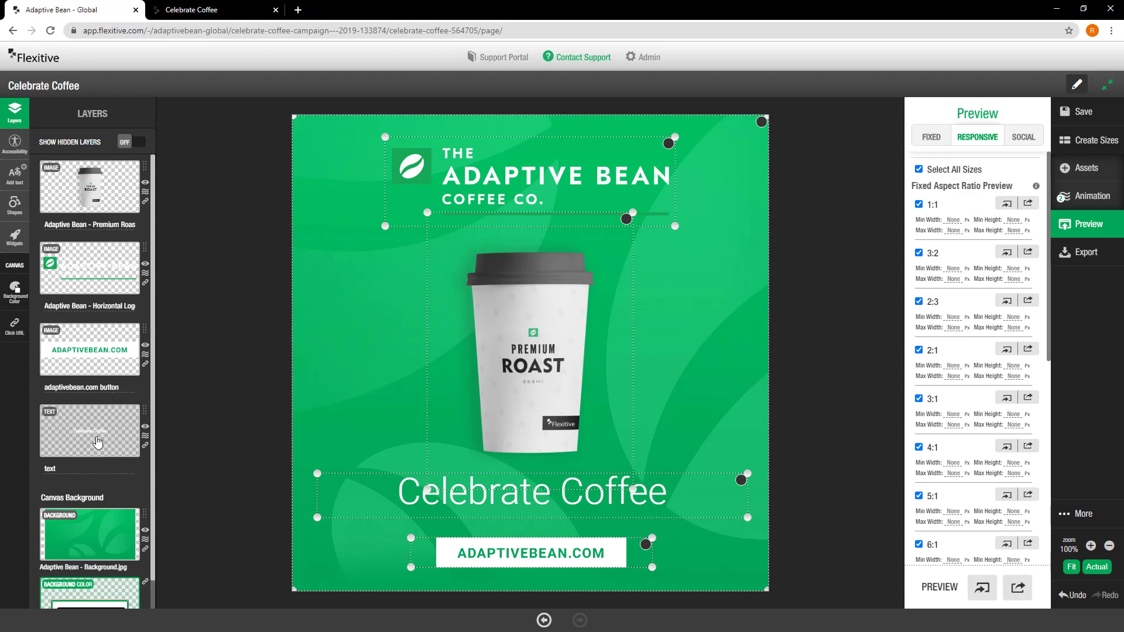
pyautogui.click(24, 145)
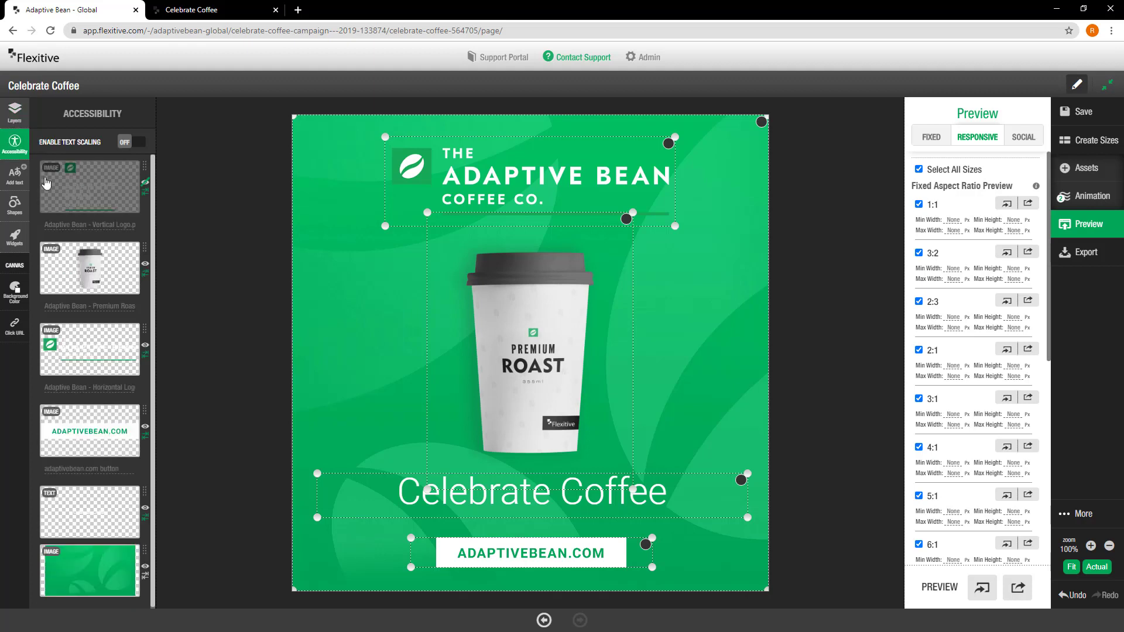
pyautogui.click(82, 355)
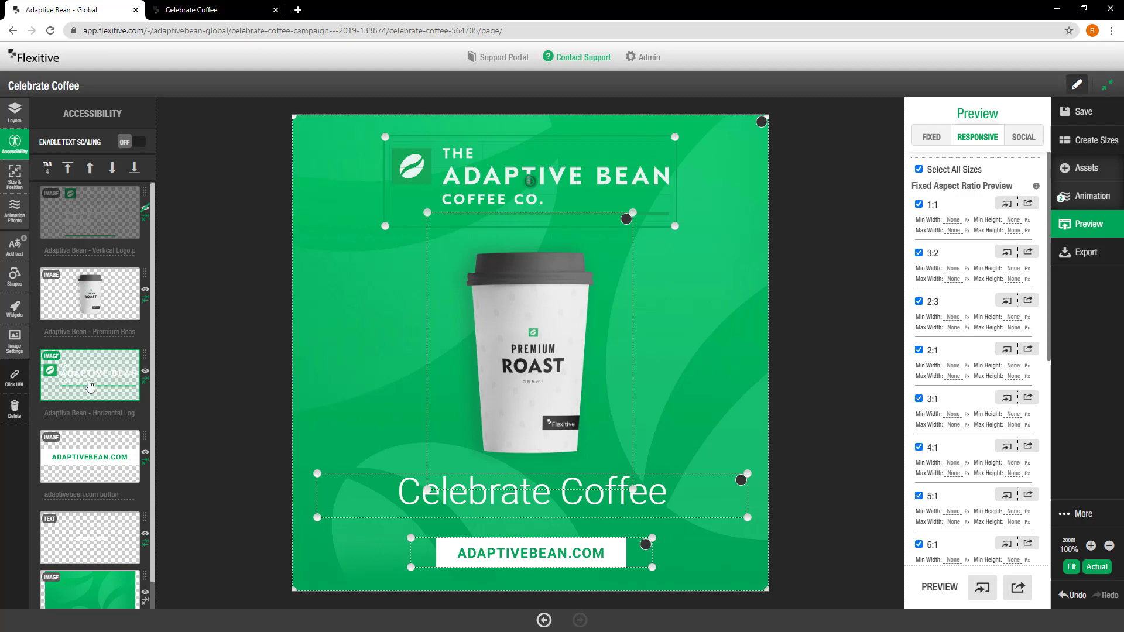
pyautogui.click(89, 168)
pyautogui.click(81, 514)
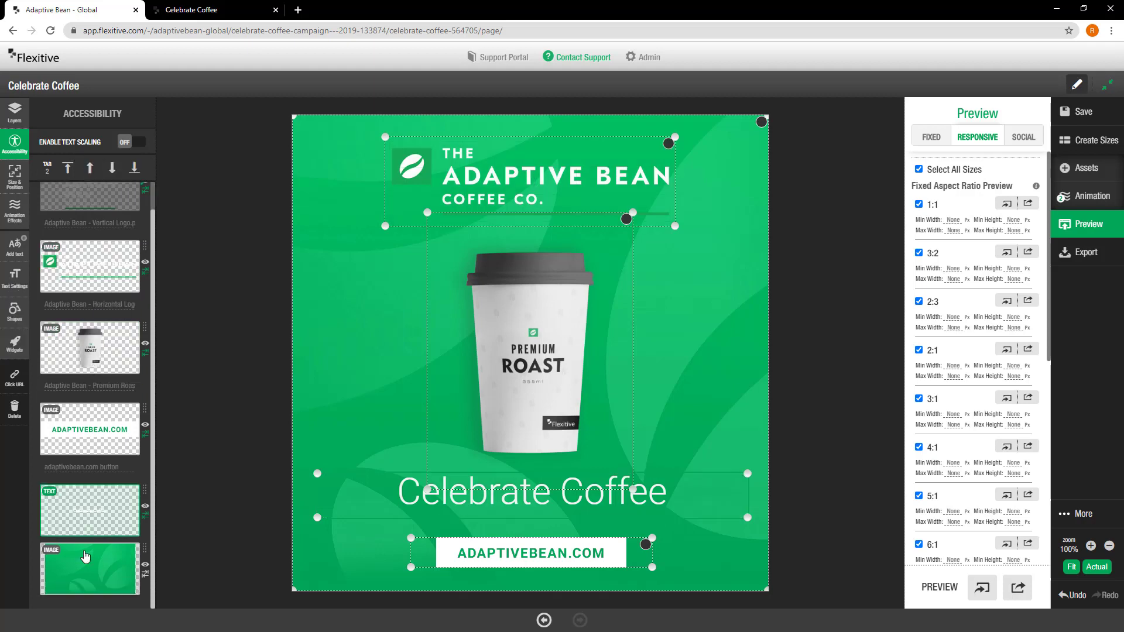
pyautogui.click(91, 170)
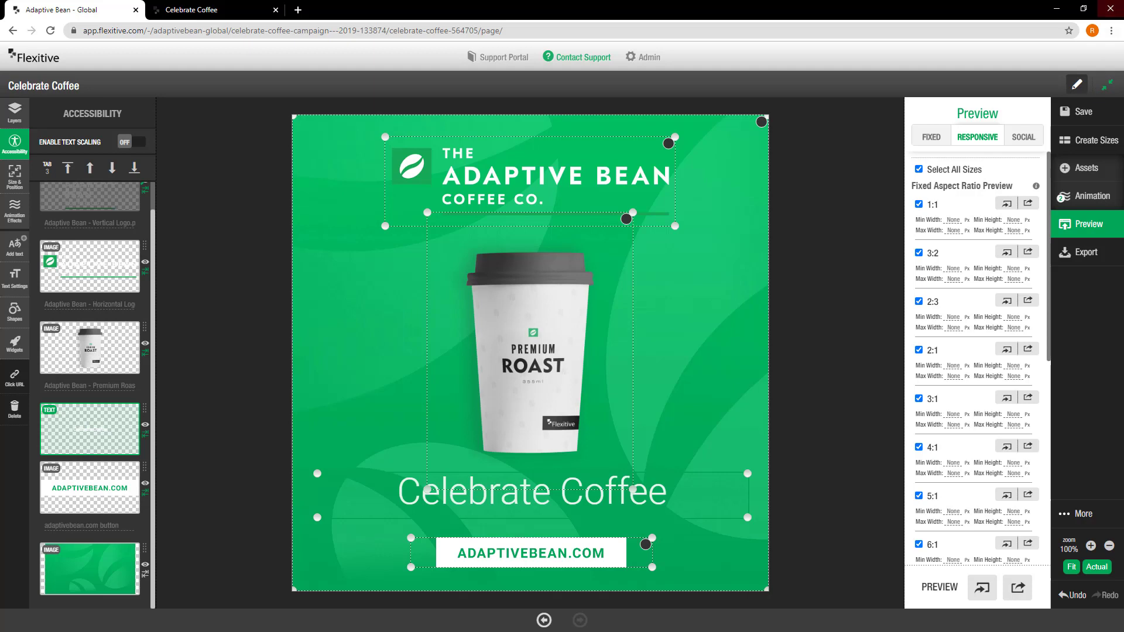
# Save the reordered design and reload its preview page
pyautogui.click(1091, 115)
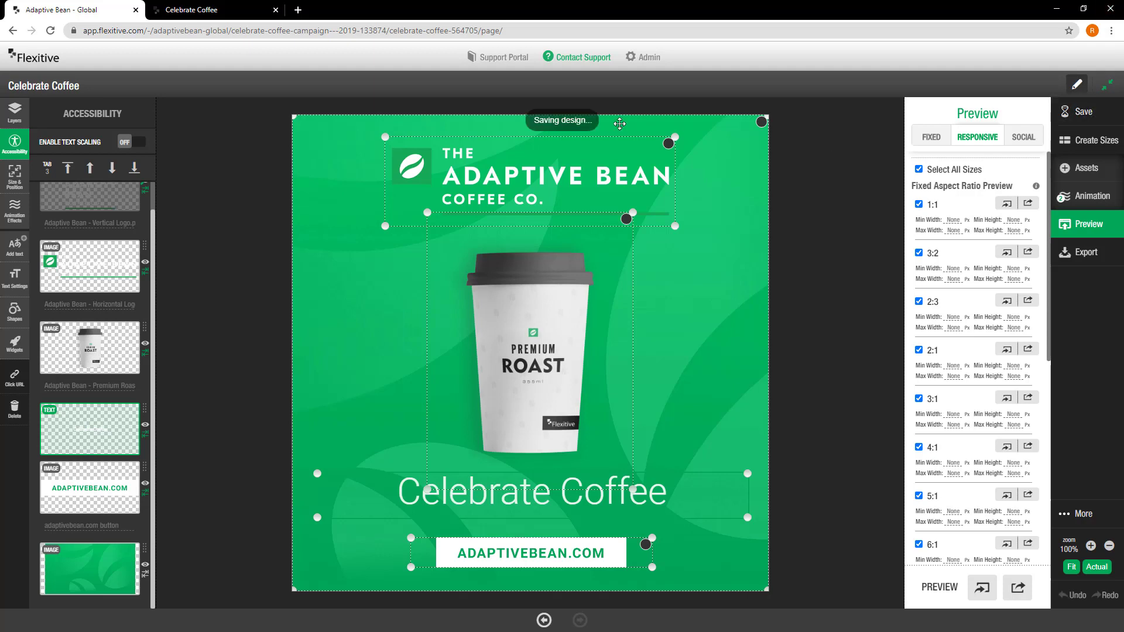
pyautogui.click(252, 10)
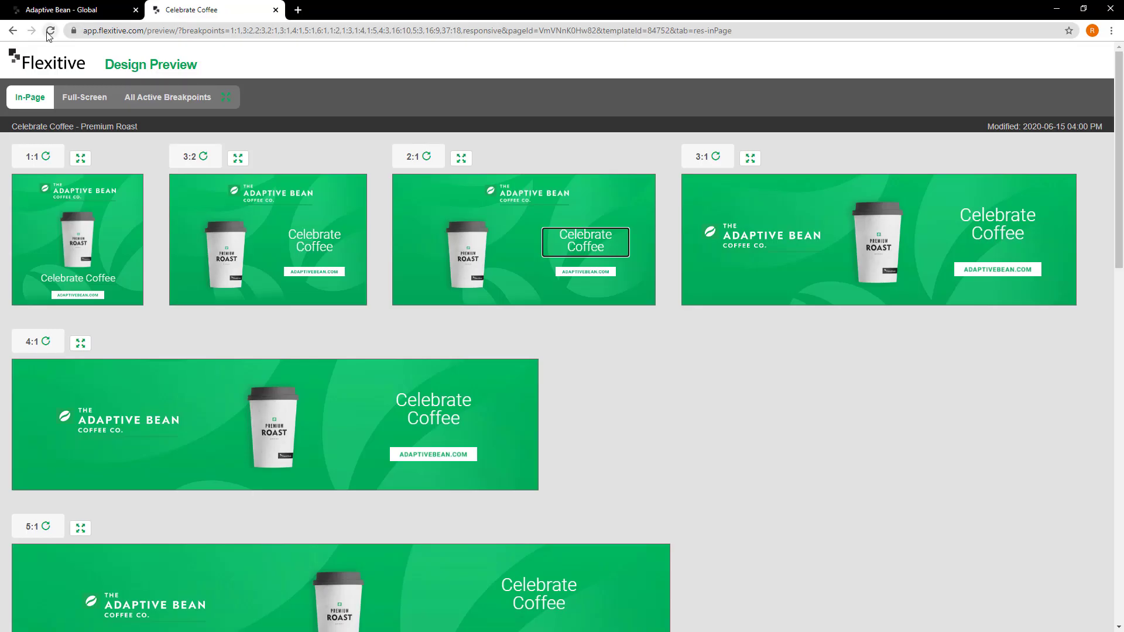
pyautogui.click(50, 30)
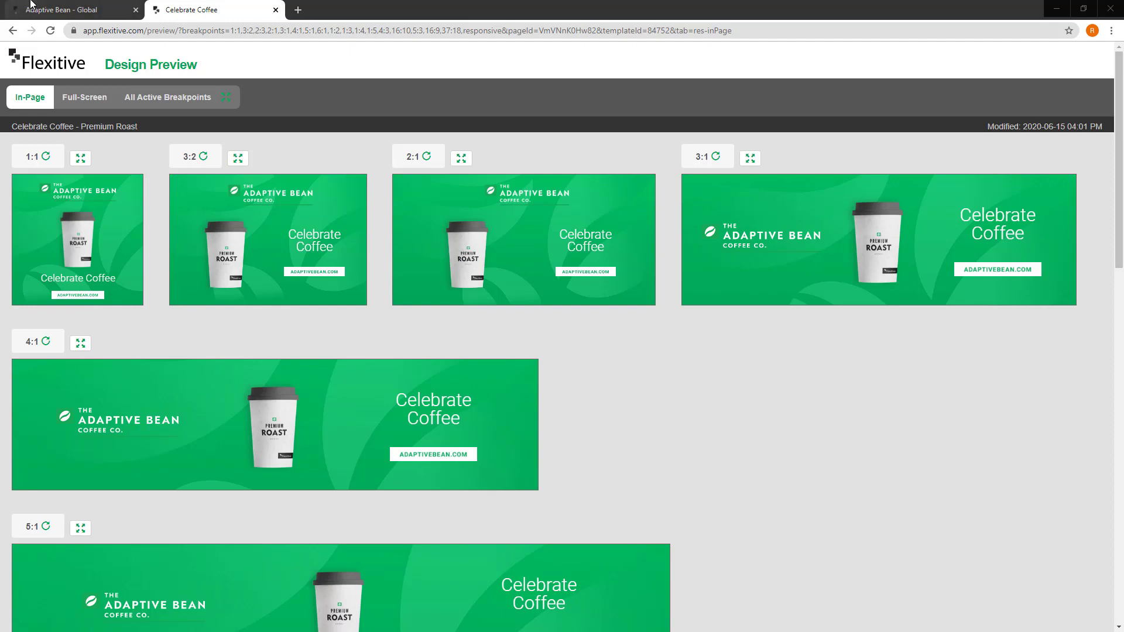
# Back in the editor, set the alt text of the button image to "adaptivebean.com button"
pyautogui.click(78, 10)
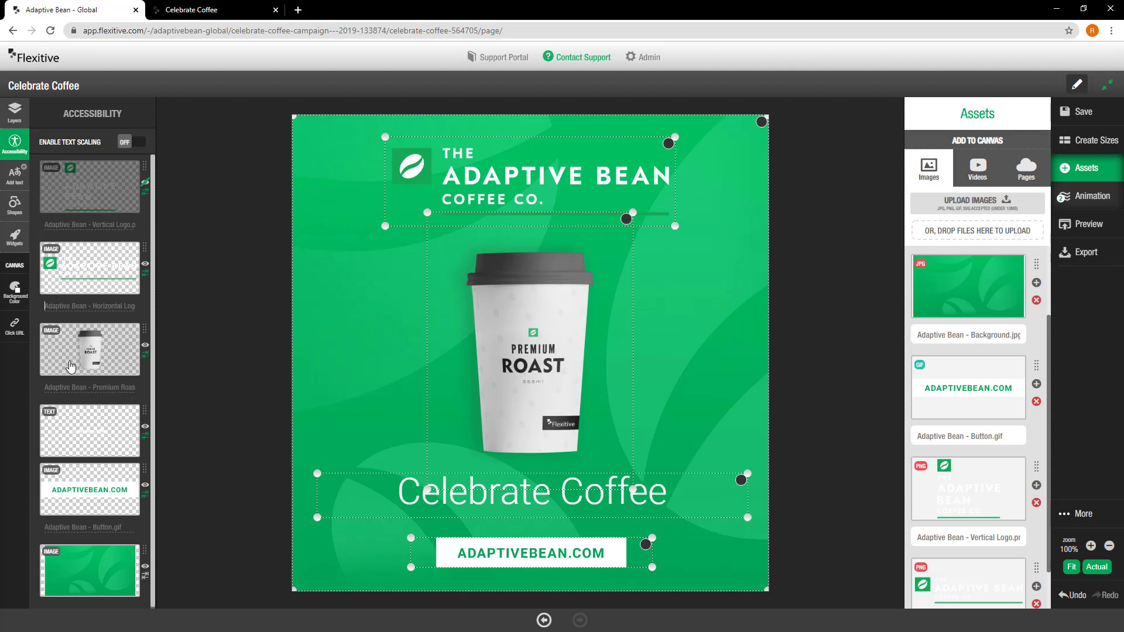
pyautogui.click(64, 529)
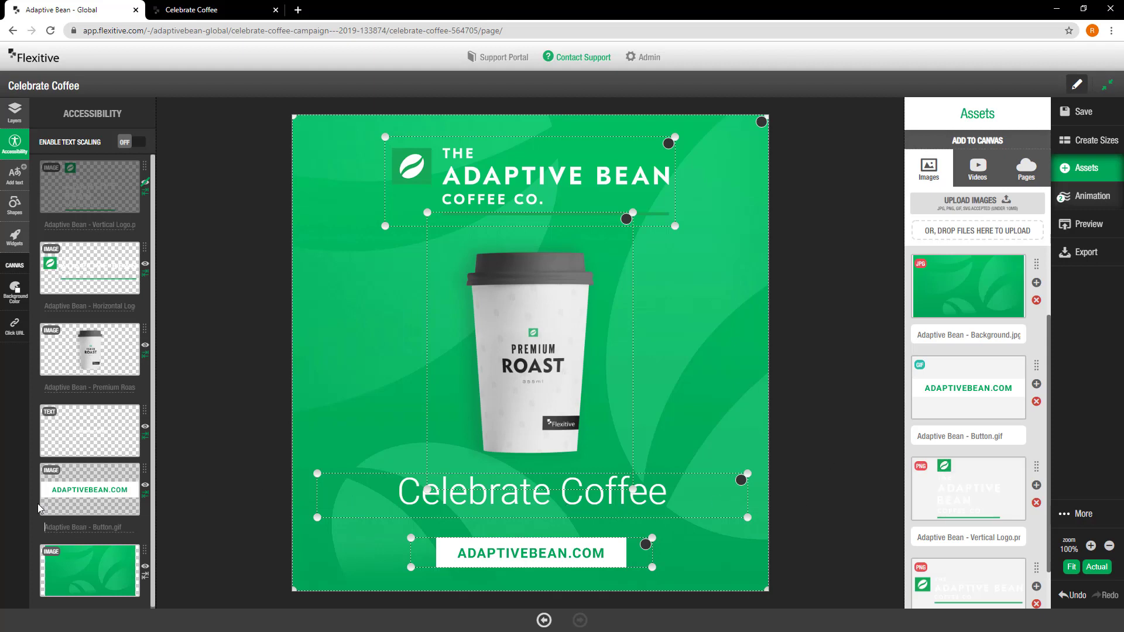
pyautogui.click(58, 526)
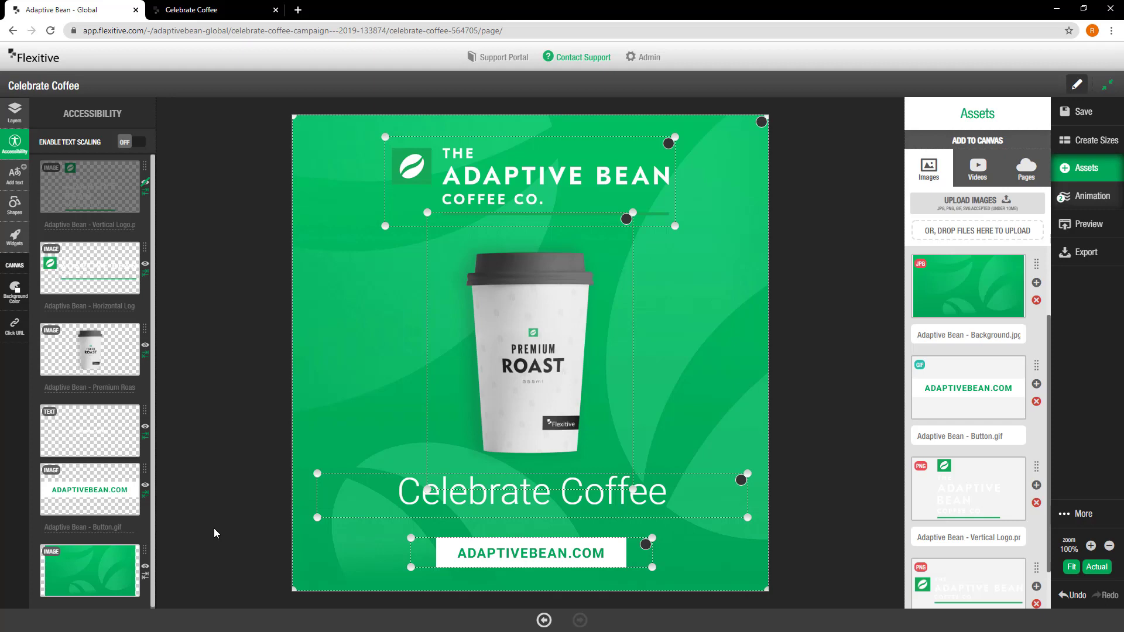
pyautogui.write('adaptivebean.com button')
# Set the alt text of the horizontal logo to "Adaptive Bean Logo" in its image settings
pyautogui.click(485, 177)
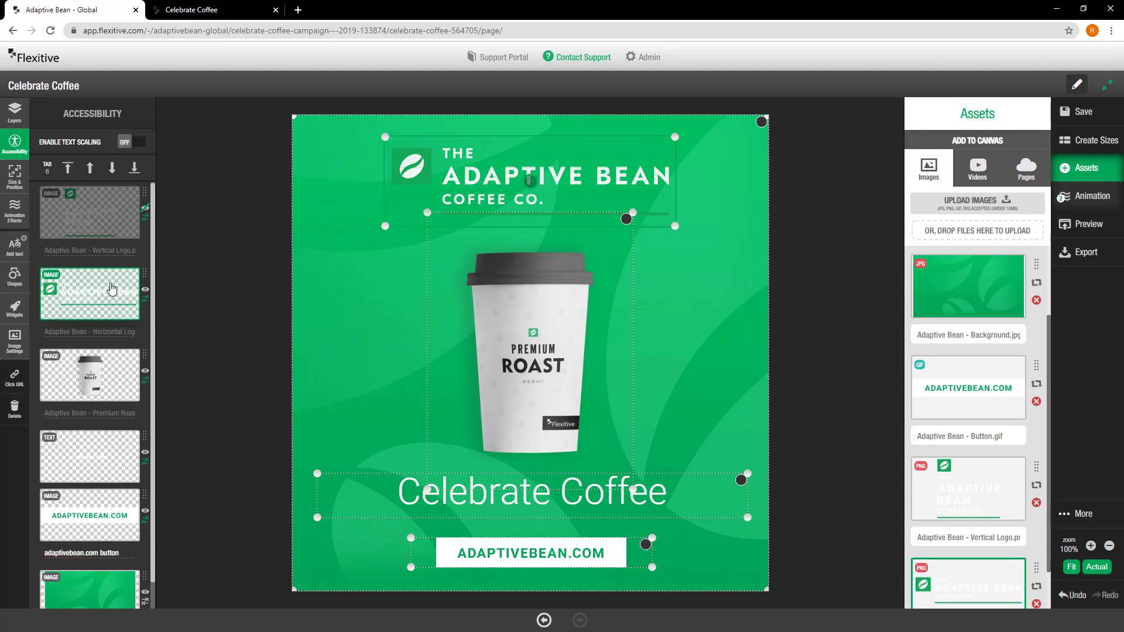
pyautogui.click(14, 350)
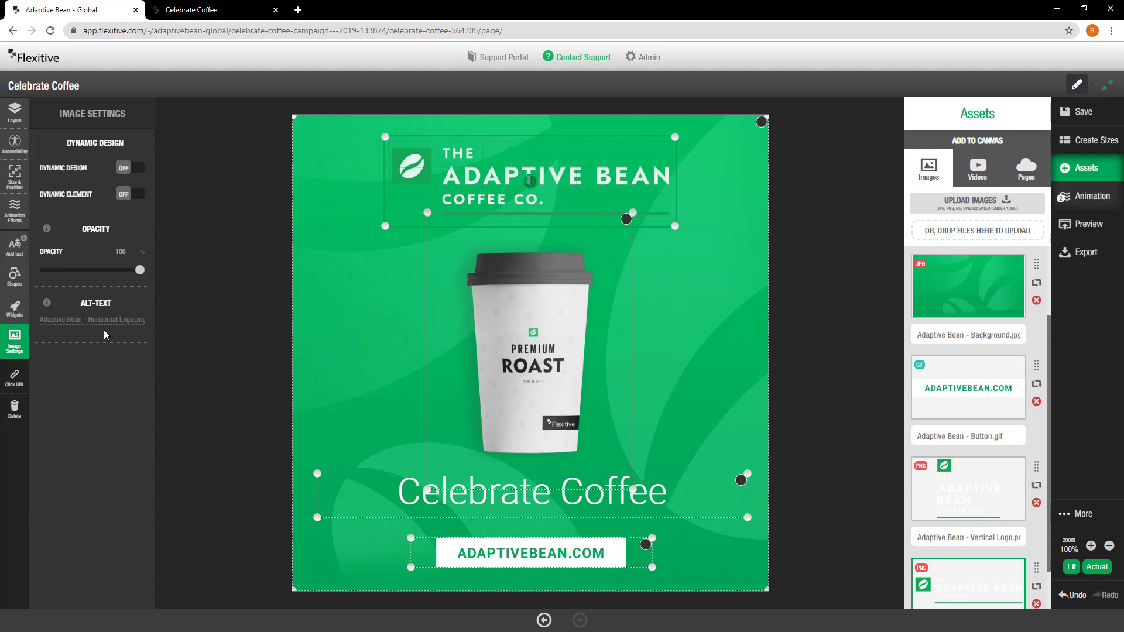
pyautogui.write('Adaptive Bean Logo')
# Save the design with its new alt texts and reload the preview page
pyautogui.click(1083, 112)
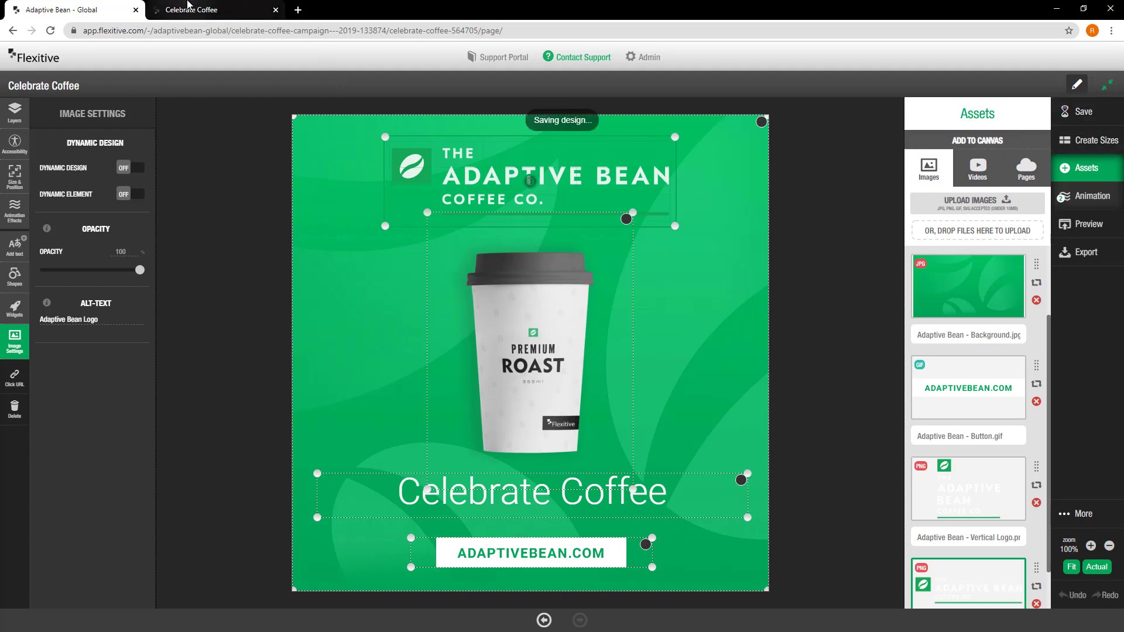
pyautogui.click(187, 6)
pyautogui.click(51, 30)
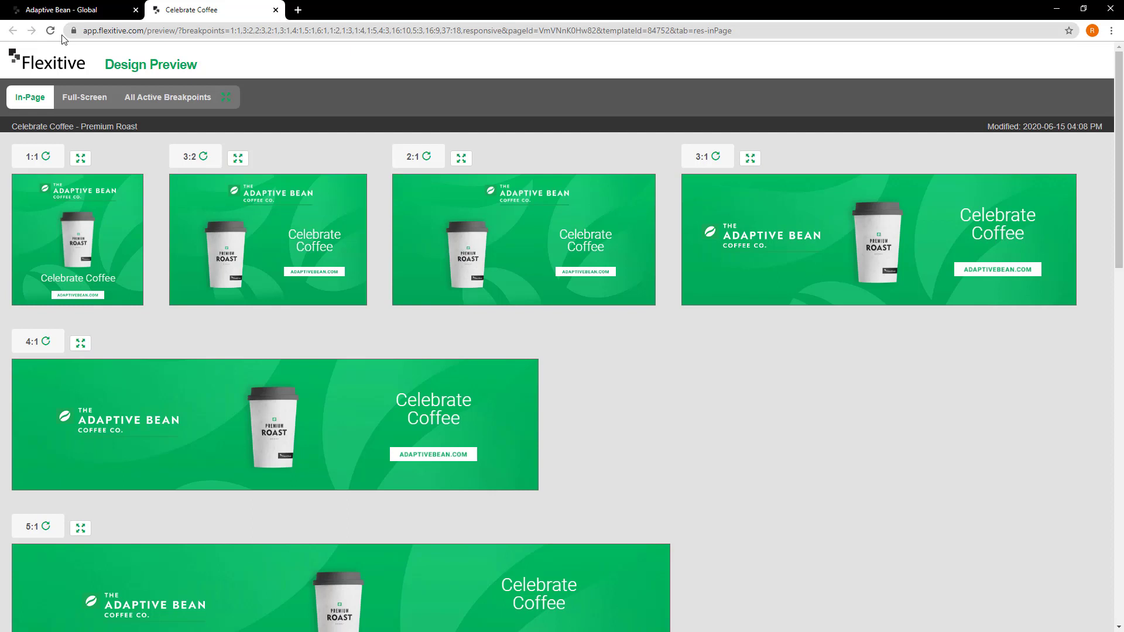
# Return to the editor and review the headline text layer in the accessibility list
pyautogui.click(62, 10)
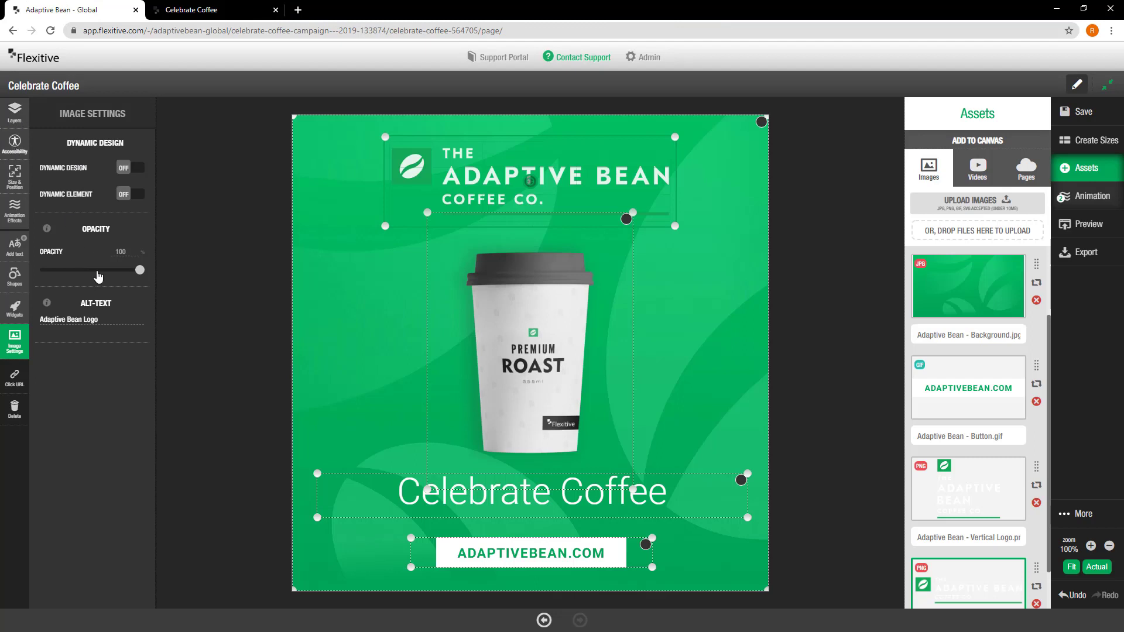
pyautogui.click(14, 144)
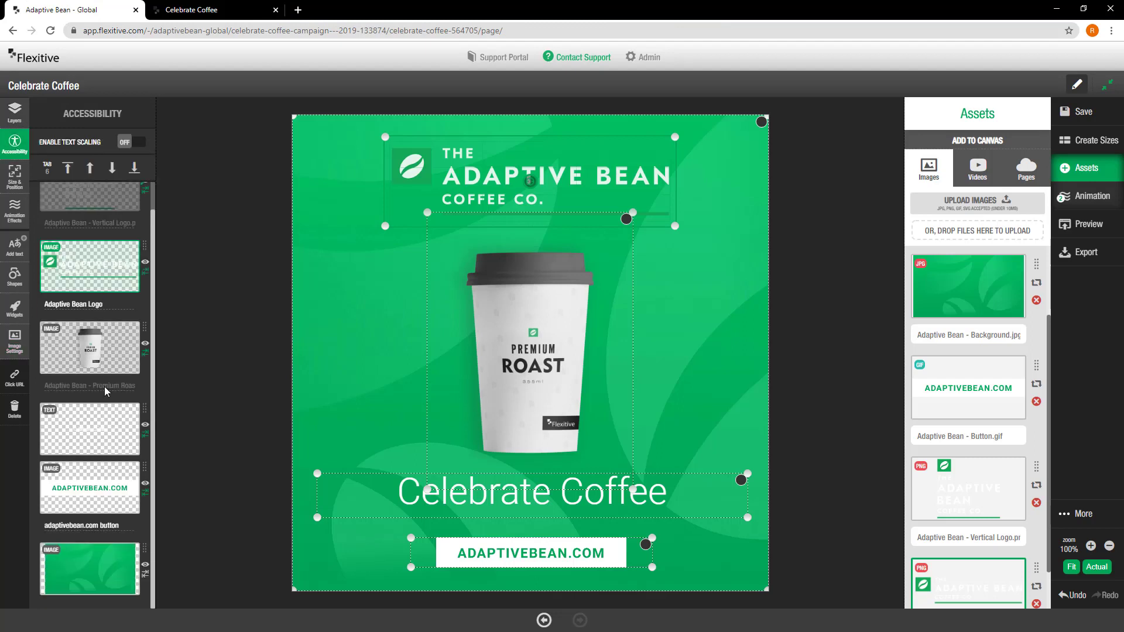
pyautogui.click(97, 452)
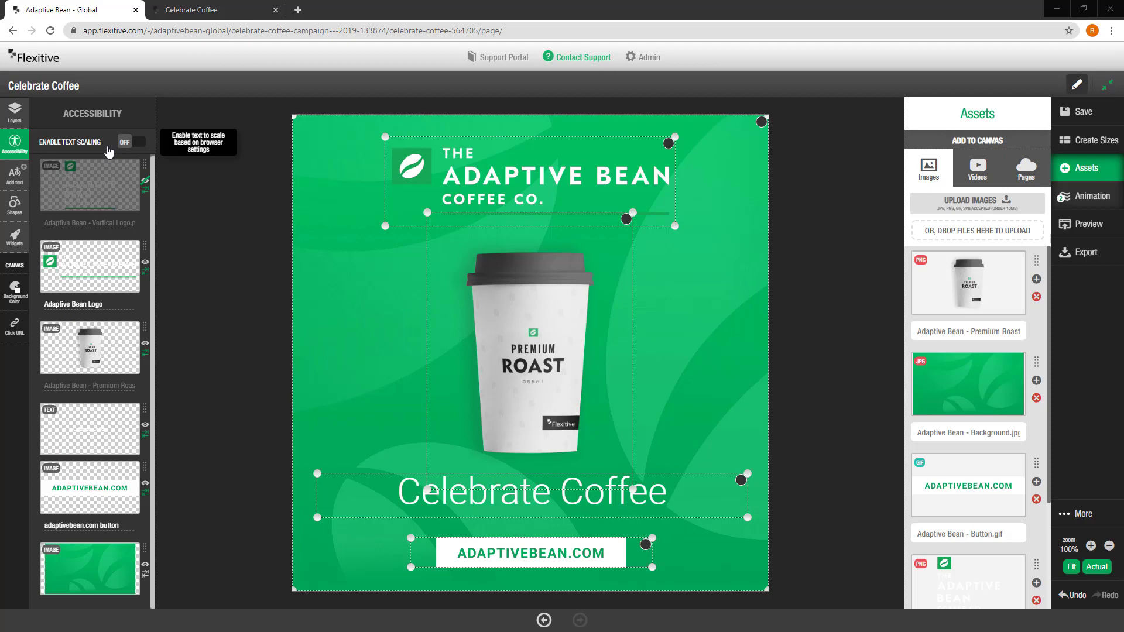
# From the preview, switch to Chrome settings and try the font sizes Very small and Very large, then restore Medium (Recommended)
pyautogui.click(205, 13)
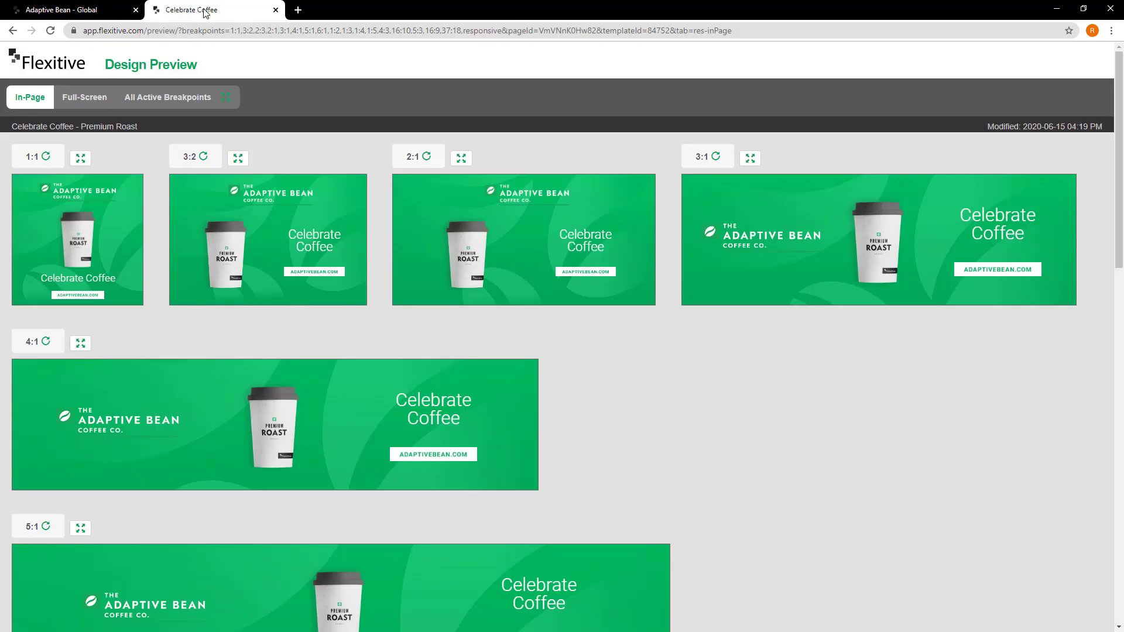
pyautogui.hotkey('alt', 'Tab')
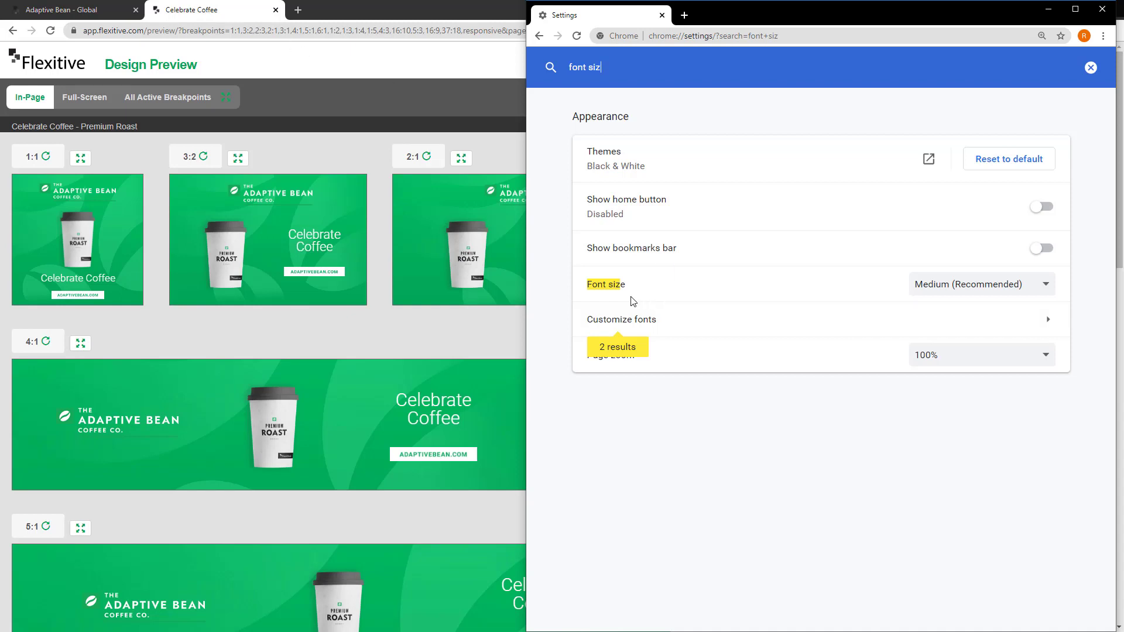
pyautogui.click(945, 288)
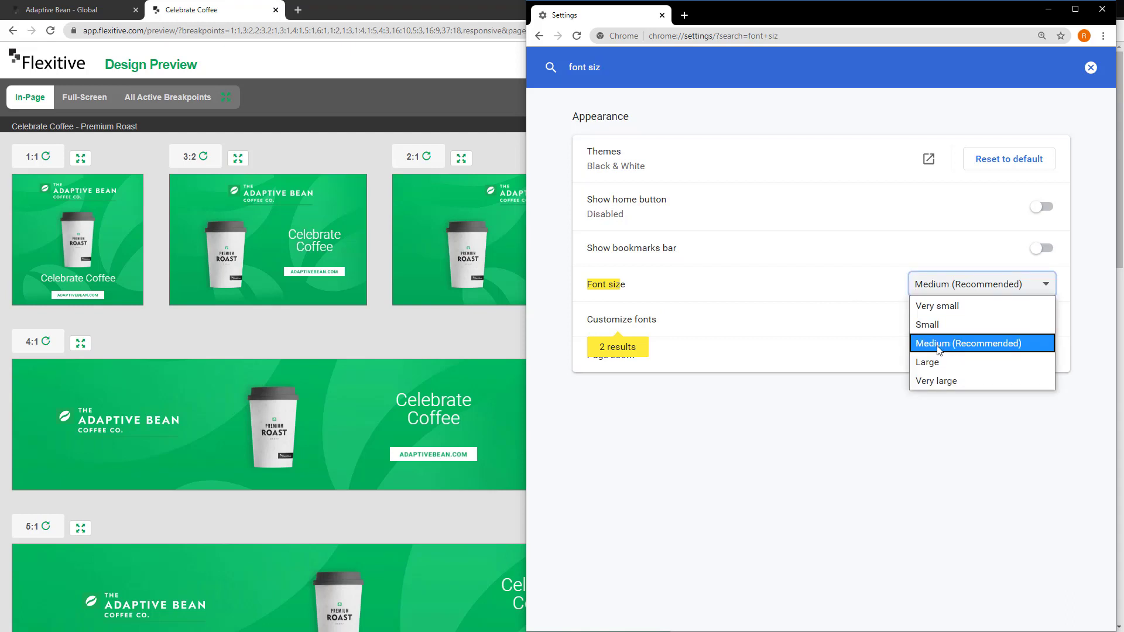
pyautogui.click(935, 306)
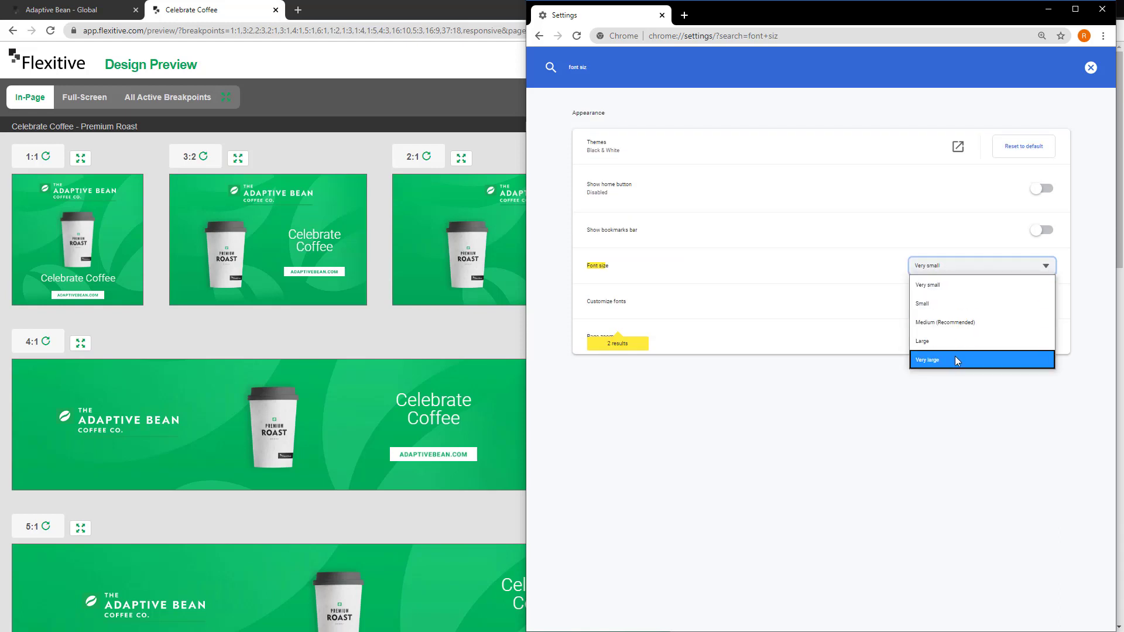
pyautogui.click(953, 360)
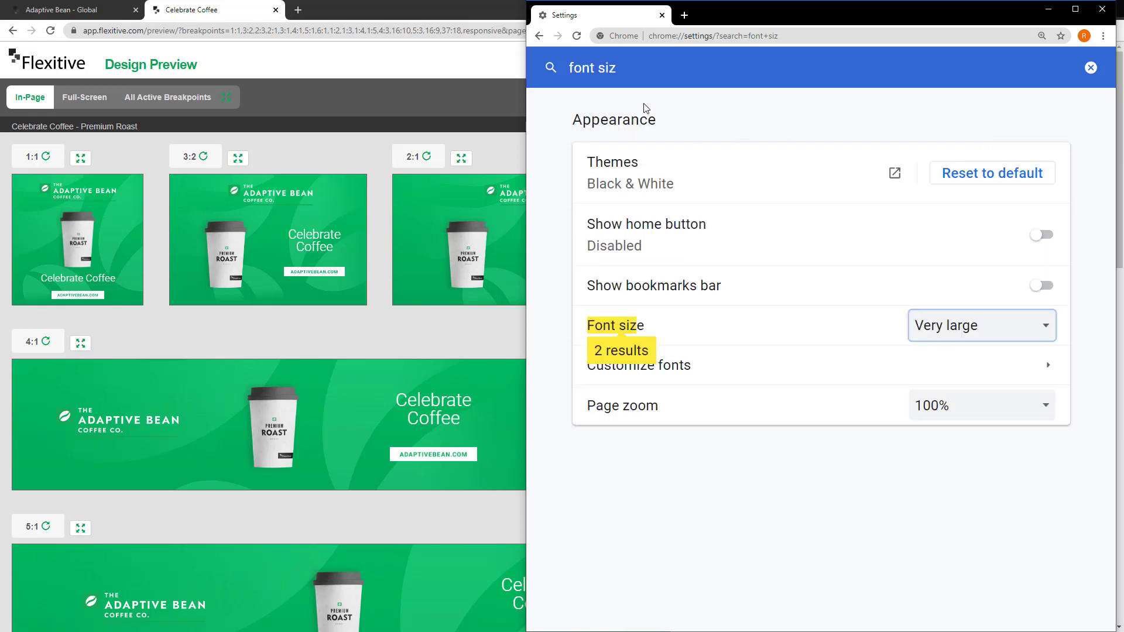
pyautogui.click(978, 323)
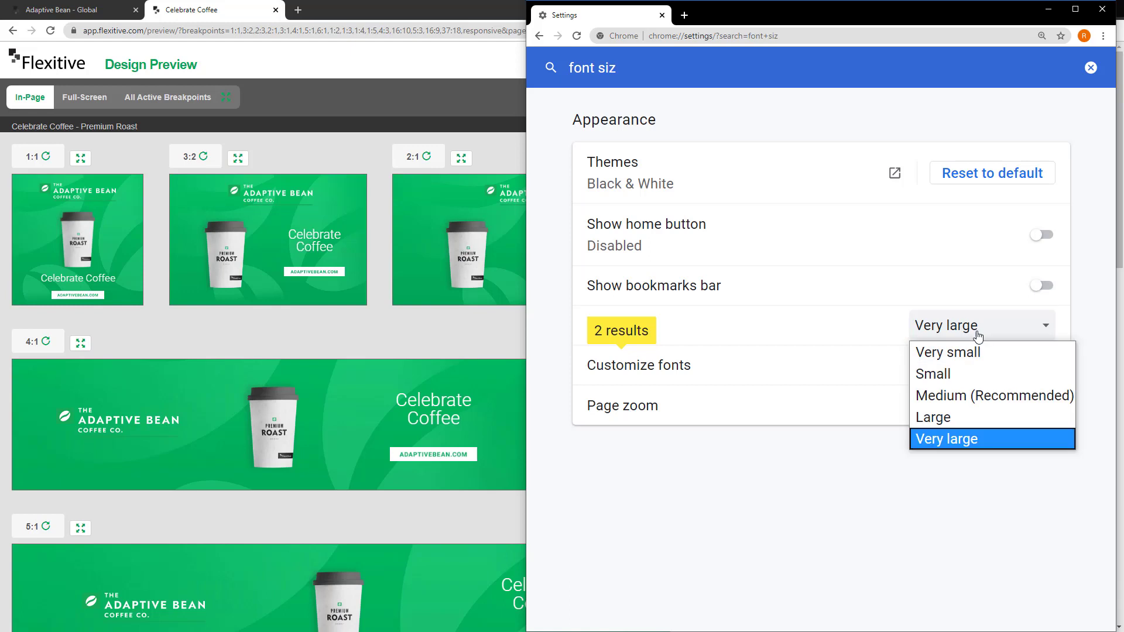
pyautogui.click(958, 404)
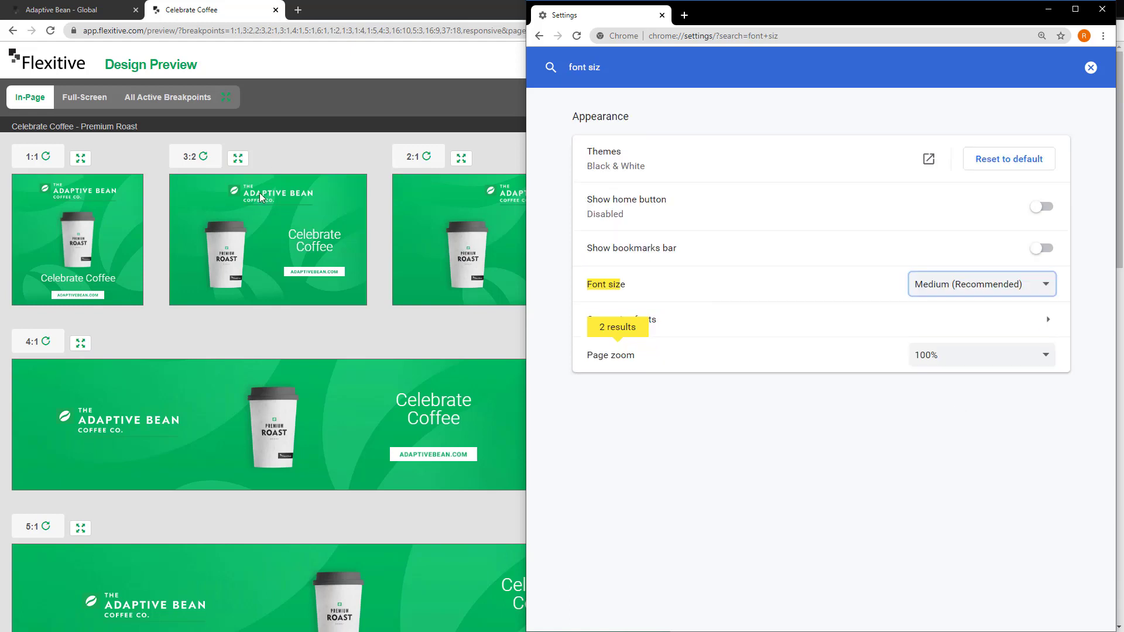
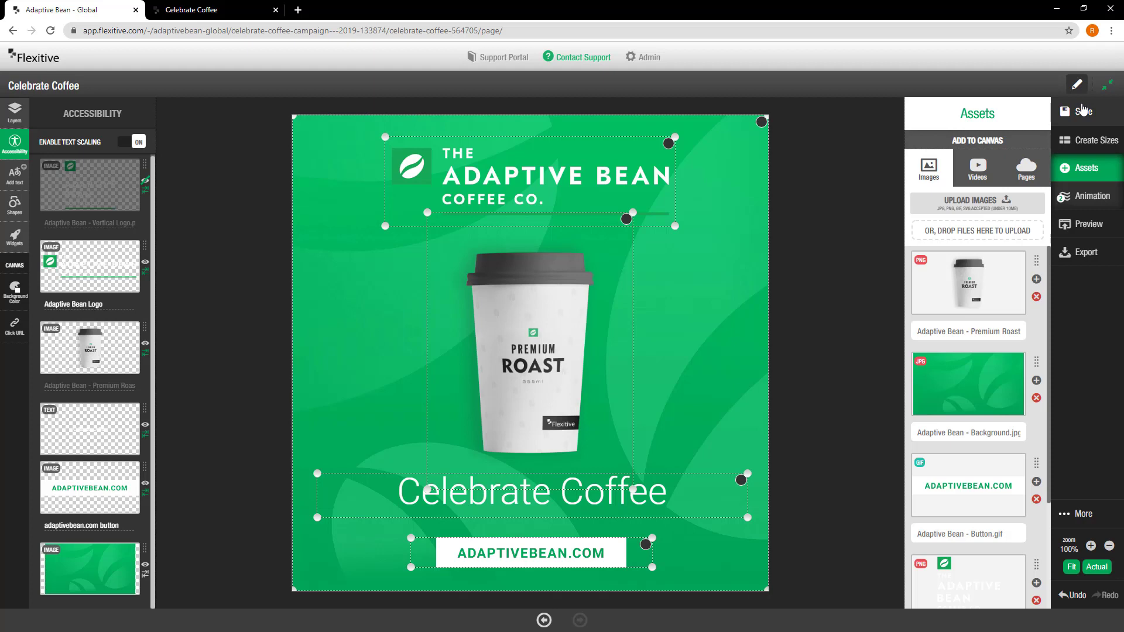
# Enable text scaling for the design in the editor and save it
pyautogui.click(1083, 111)
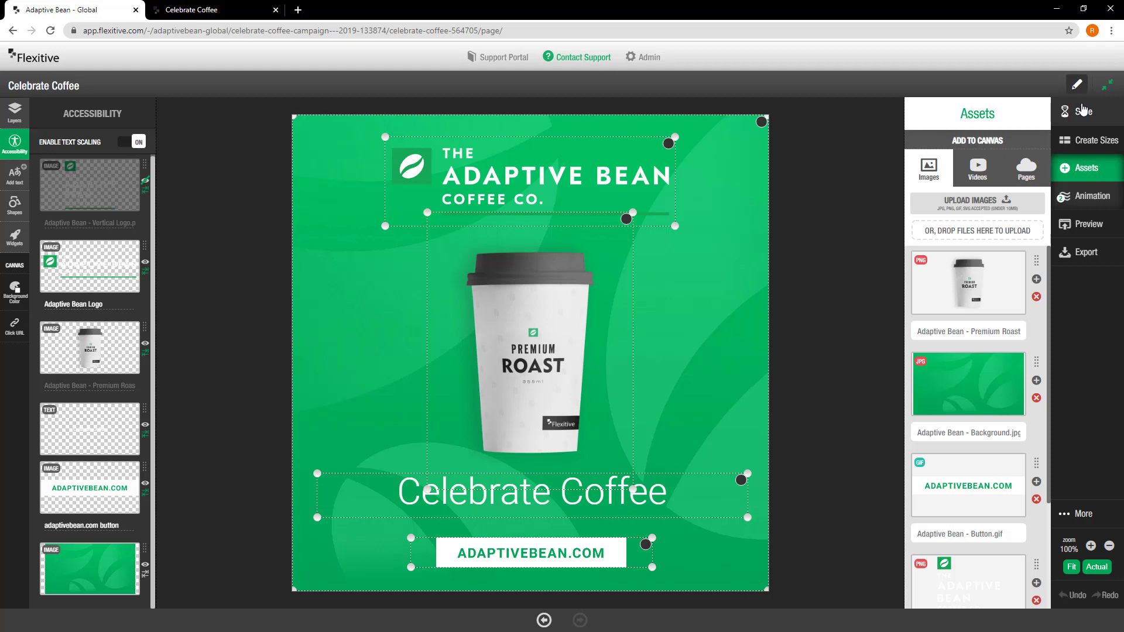
# Reload the design's preview page and bring up the Chrome settings window beside it
pyautogui.click(189, 8)
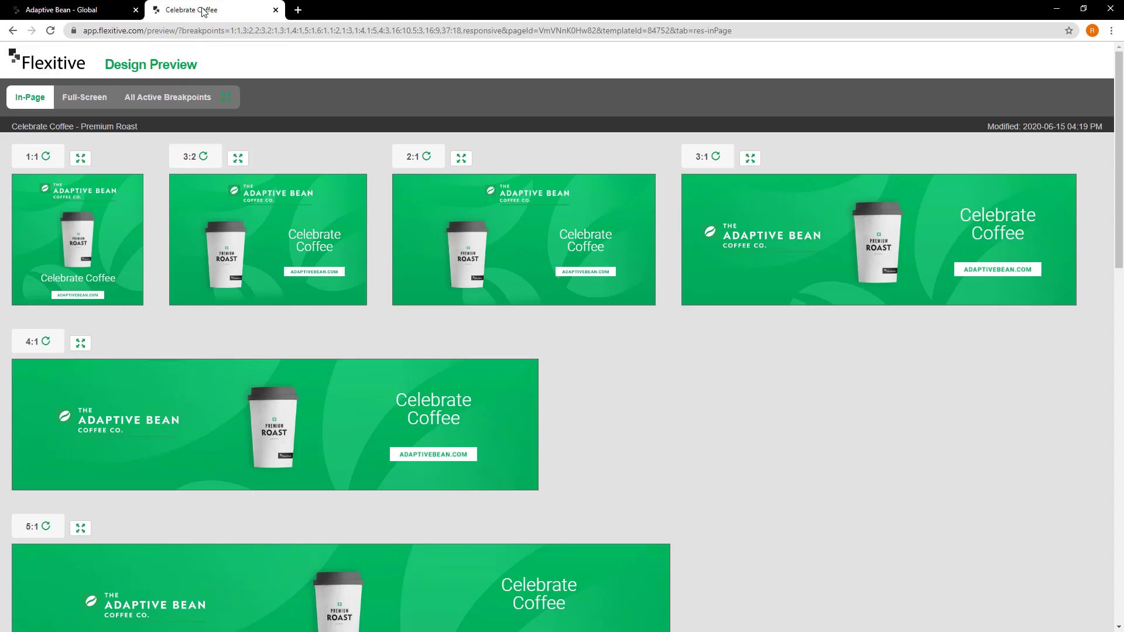
pyautogui.click(50, 31)
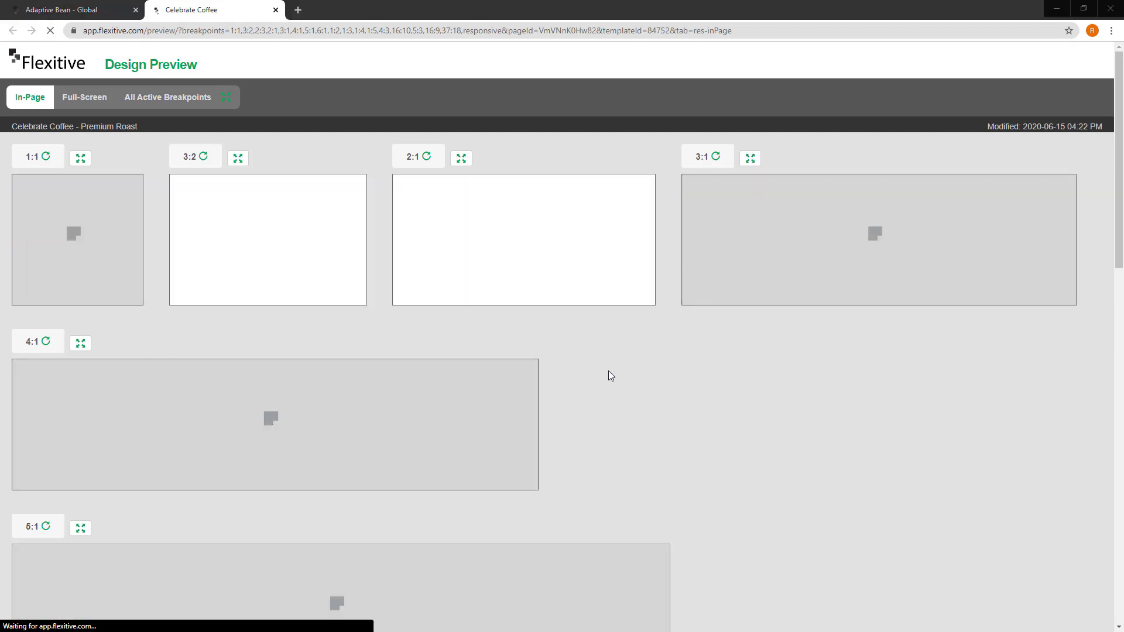
pyautogui.hotkey('alt', 'Tab')
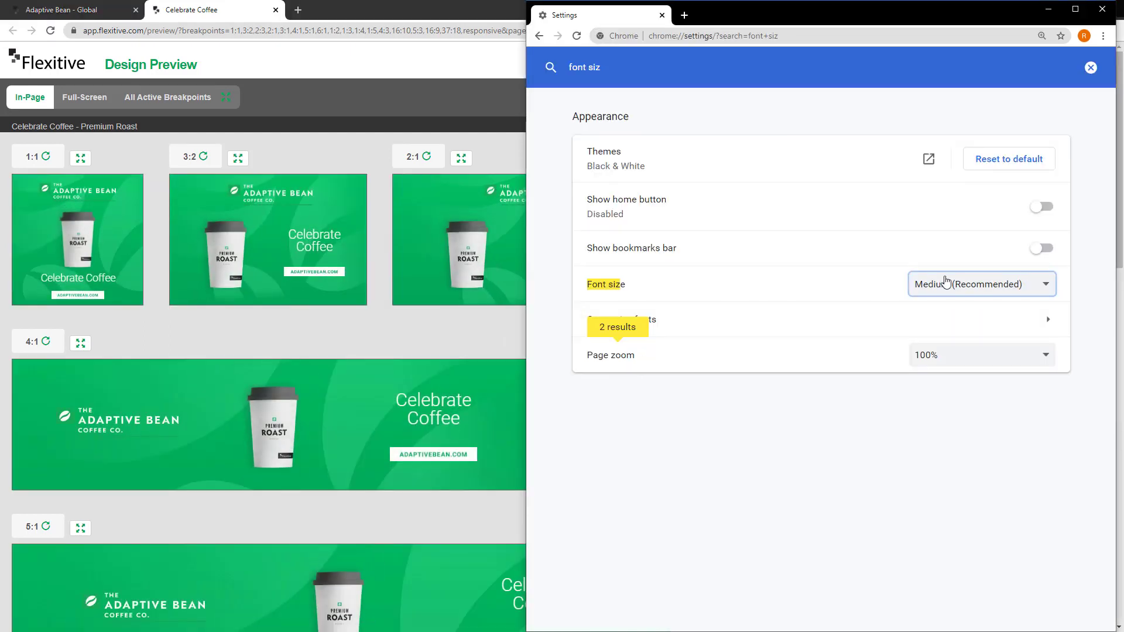
# Test the preview's text scaling with browser font sizes Very small, Small, Very large and Very small again, and restore Medium (Recommended)
pyautogui.click(947, 283)
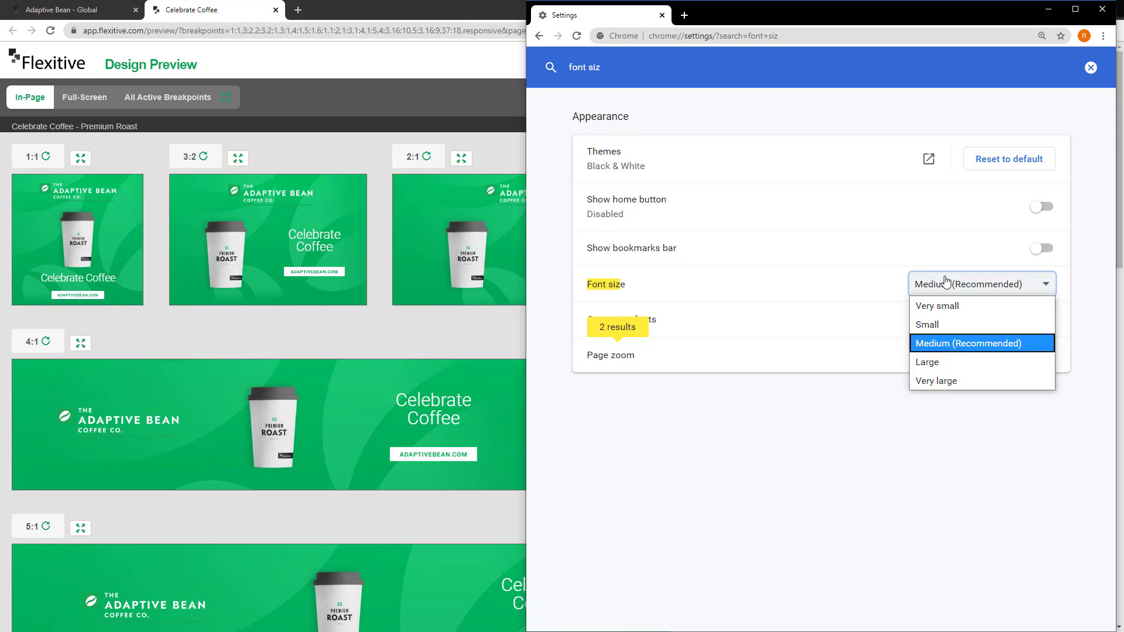
pyautogui.click(939, 306)
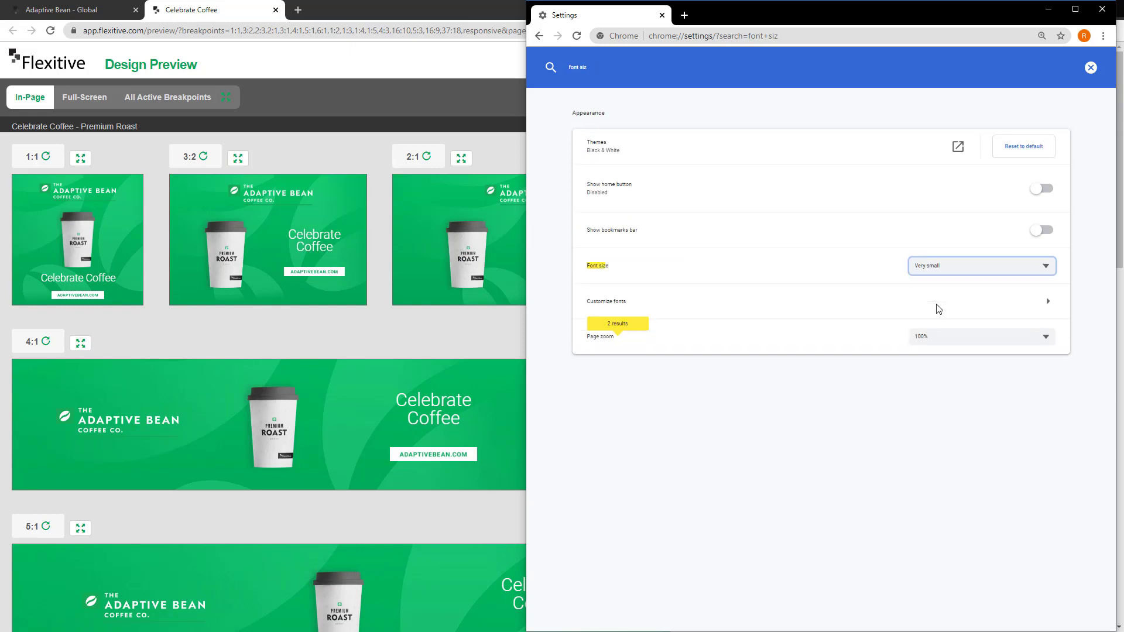
pyautogui.click(972, 266)
pyautogui.click(969, 299)
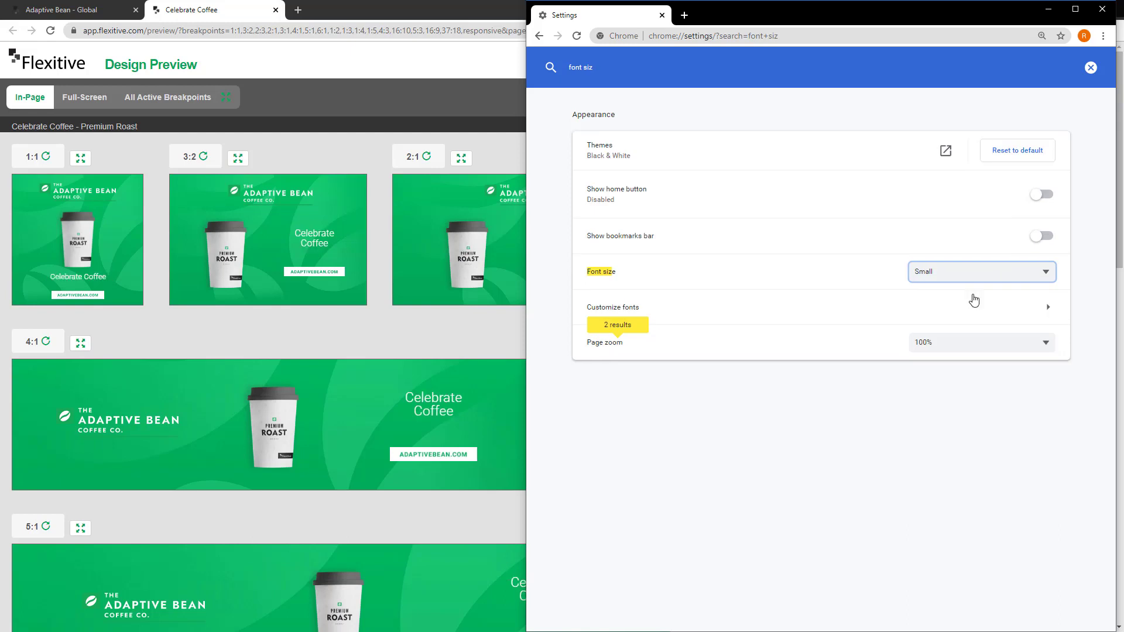
pyautogui.click(1014, 267)
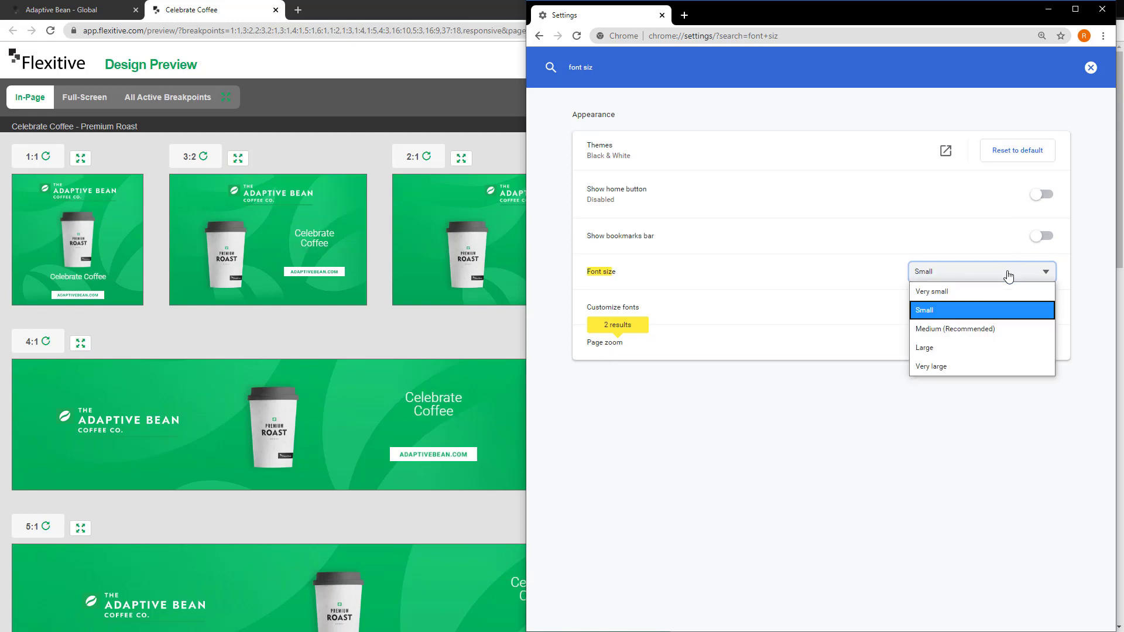
pyautogui.click(975, 364)
pyautogui.click(978, 324)
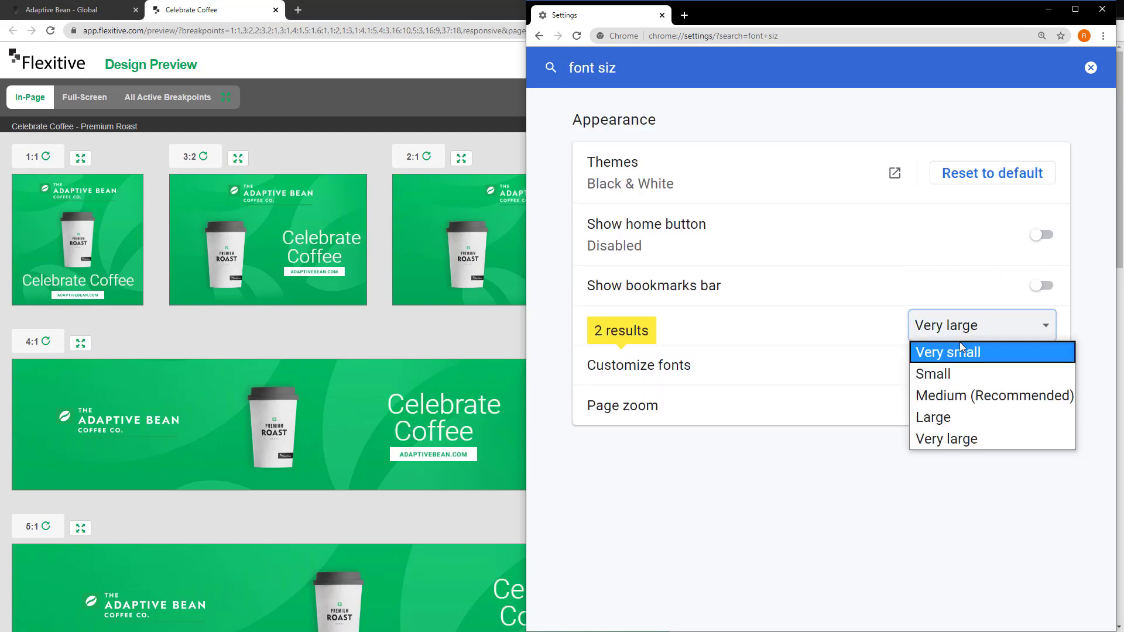
pyautogui.click(958, 350)
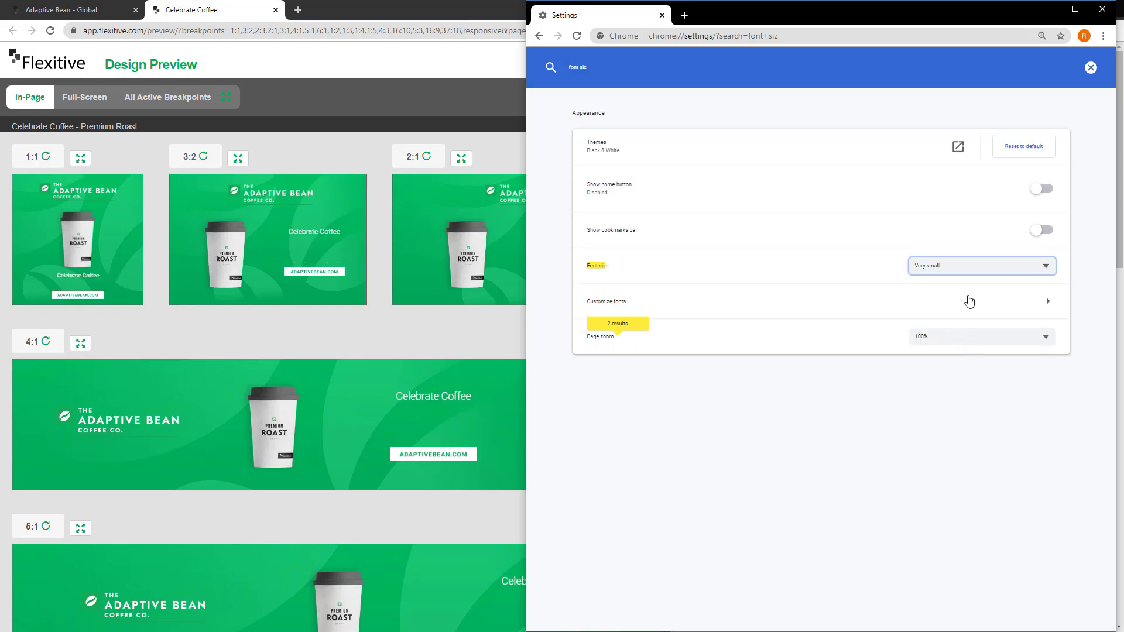
pyautogui.click(973, 271)
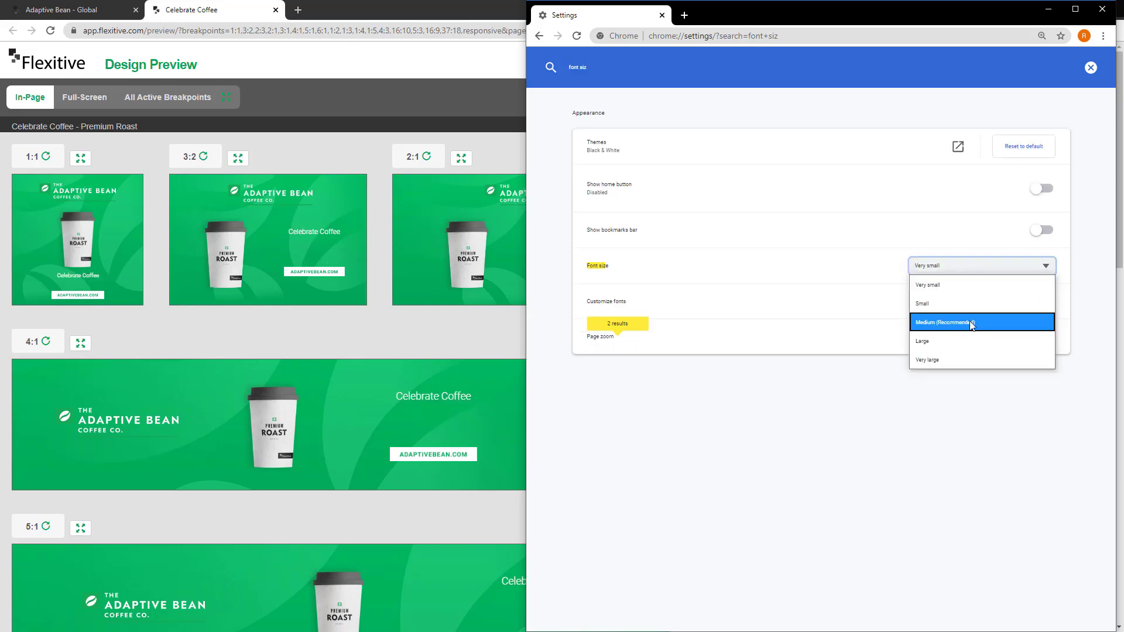
pyautogui.click(972, 323)
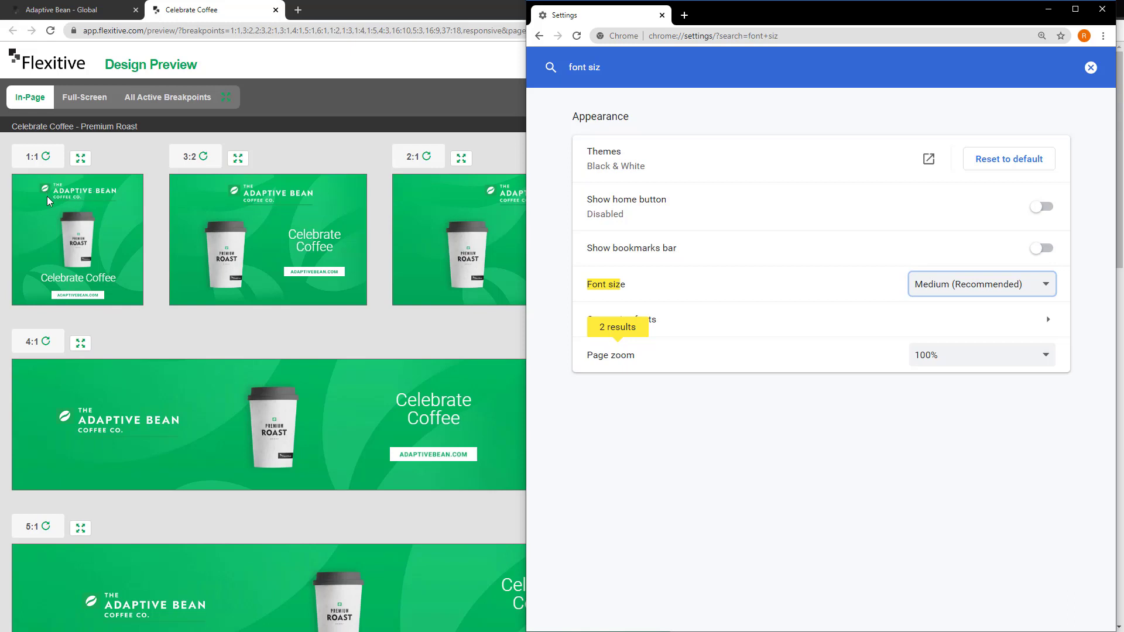
# Check the preview once more at font size Very small, restore Medium (Recommended), and return to the preview window
pyautogui.click(938, 292)
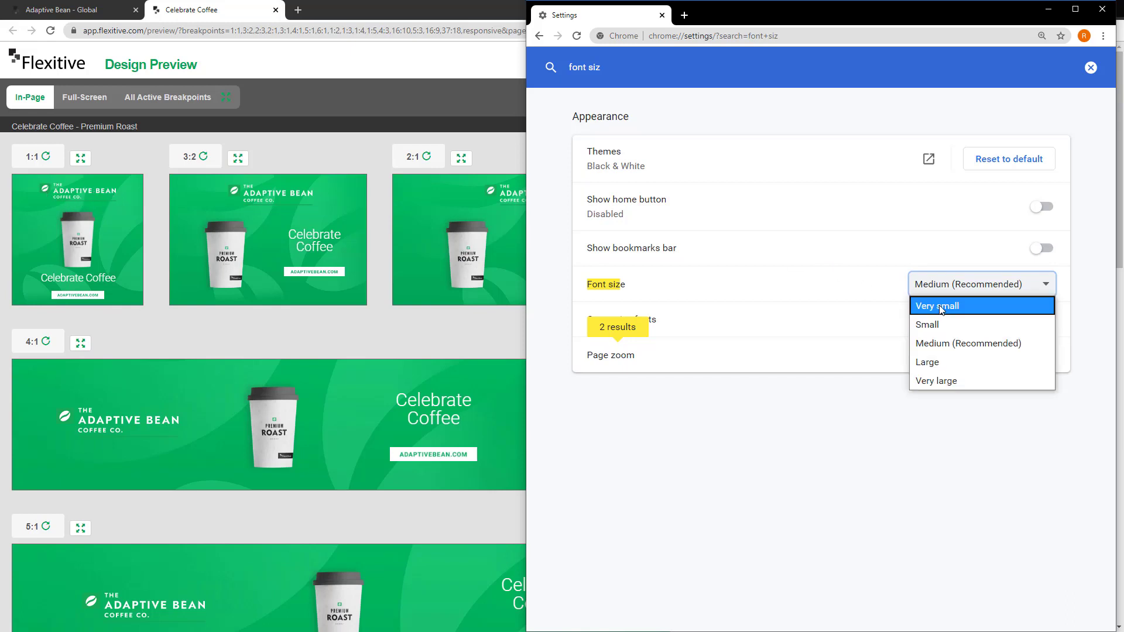
pyautogui.click(940, 310)
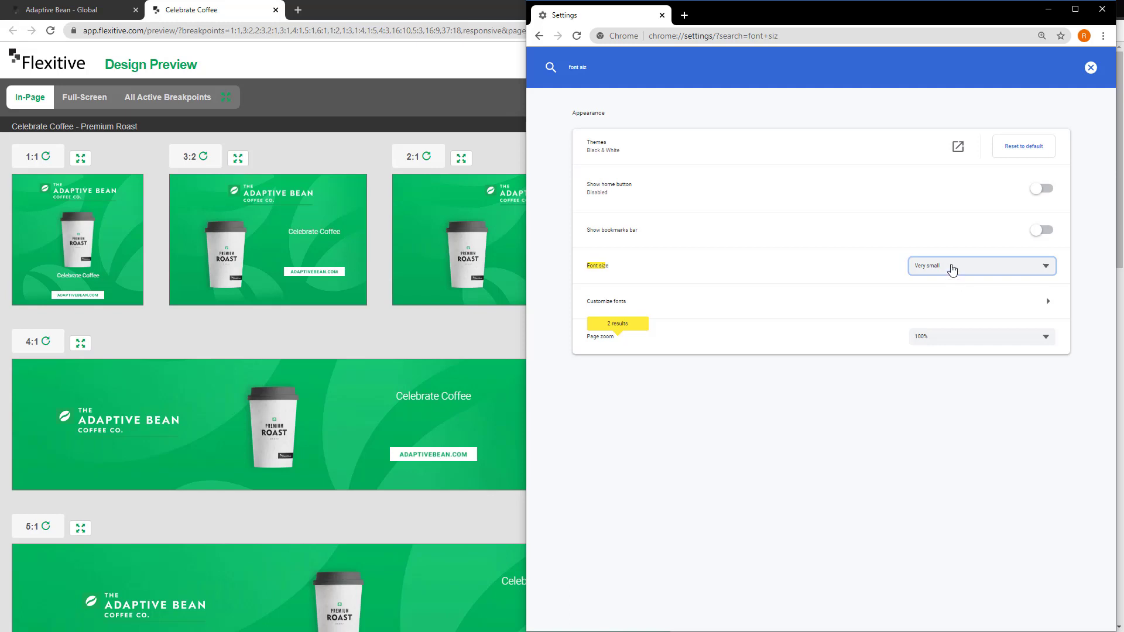
pyautogui.click(952, 266)
pyautogui.click(946, 323)
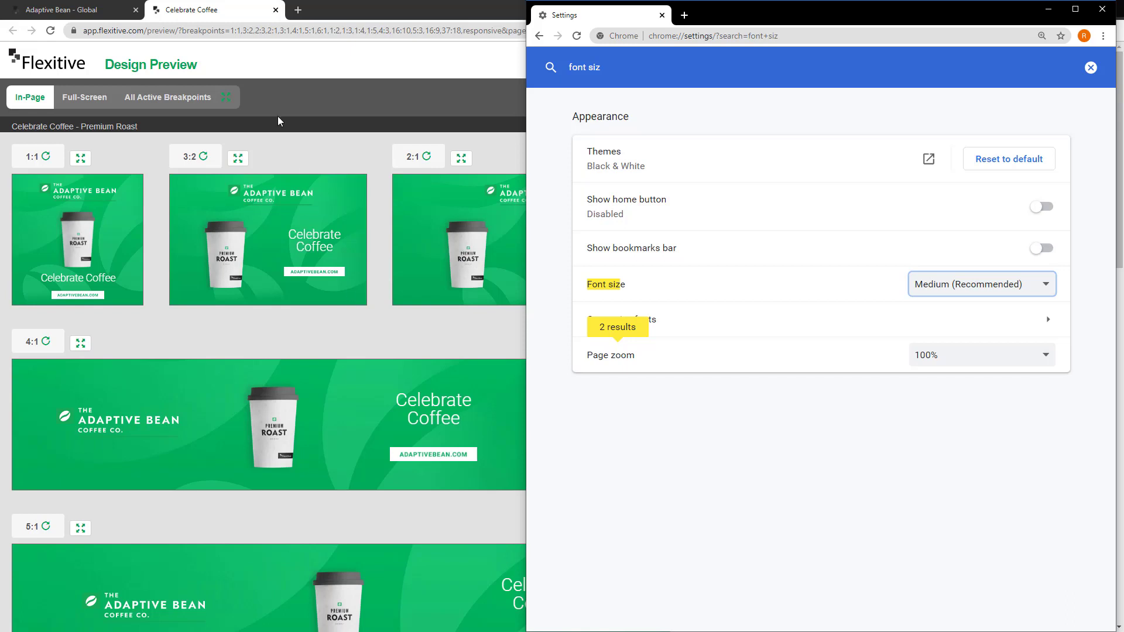
pyautogui.click(358, 142)
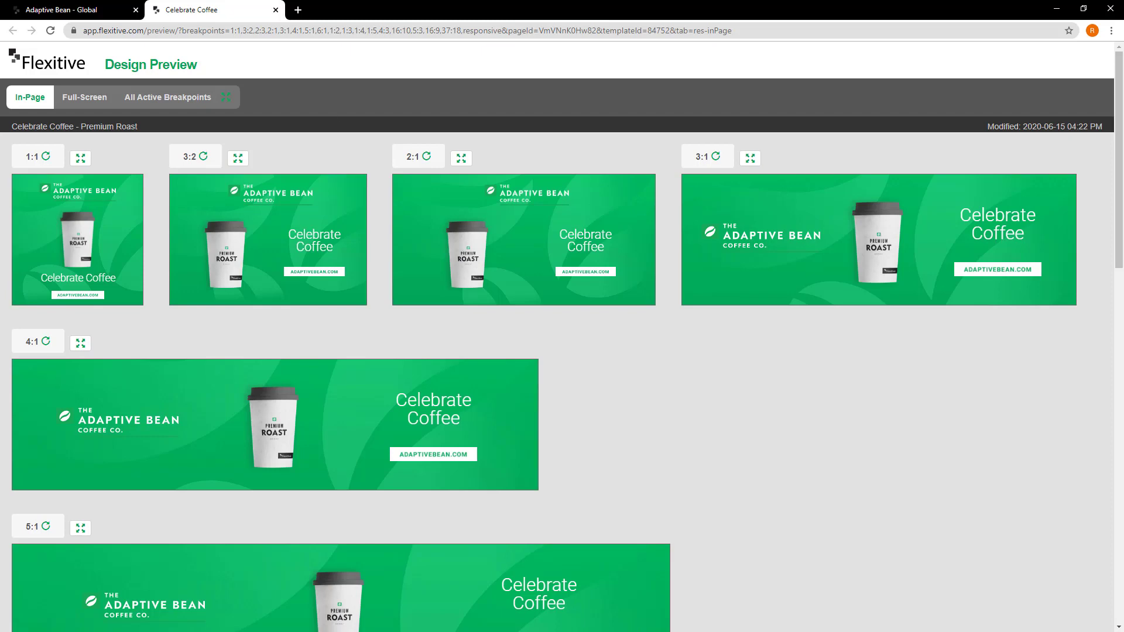
# Return to the design editor, open the Contact Support form and close it without sending feedback
pyautogui.click(82, 10)
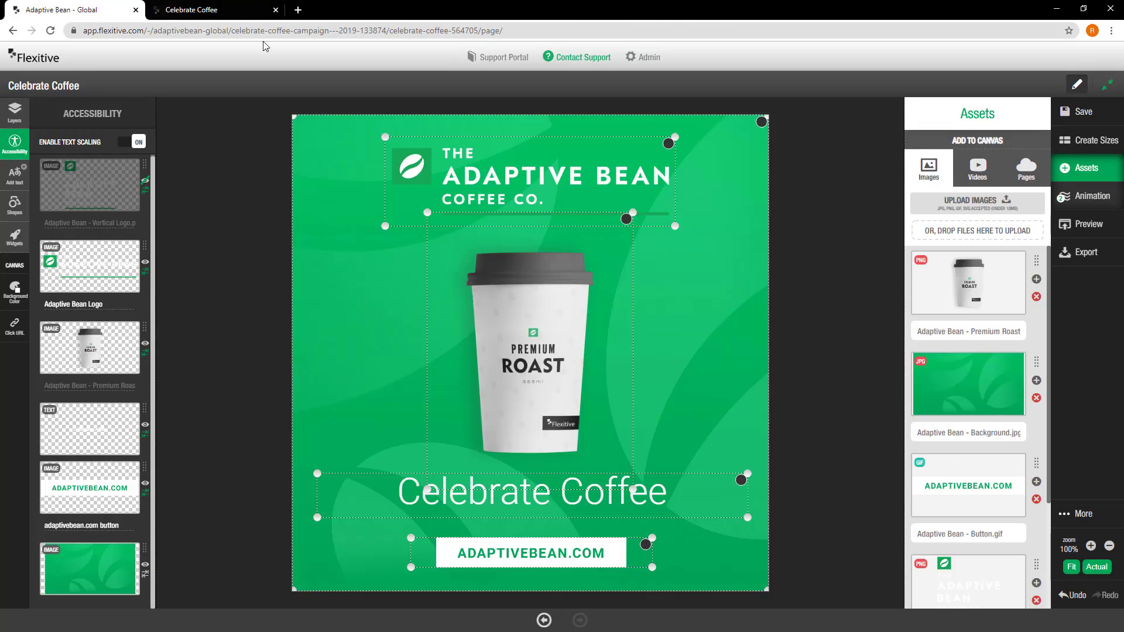
pyautogui.click(548, 61)
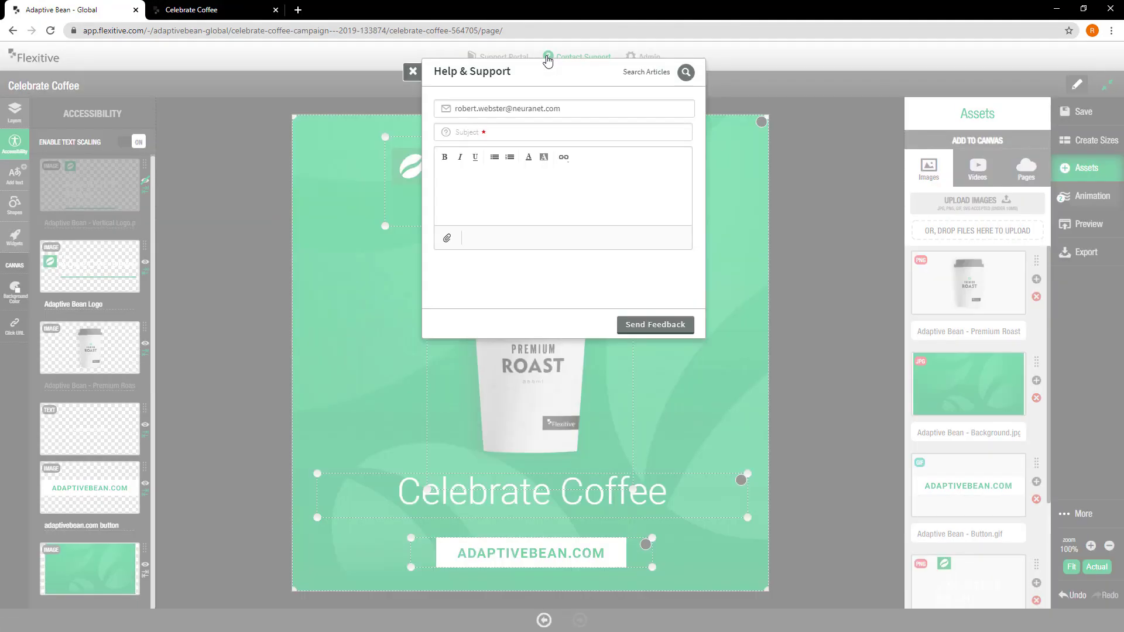
pyautogui.click(413, 72)
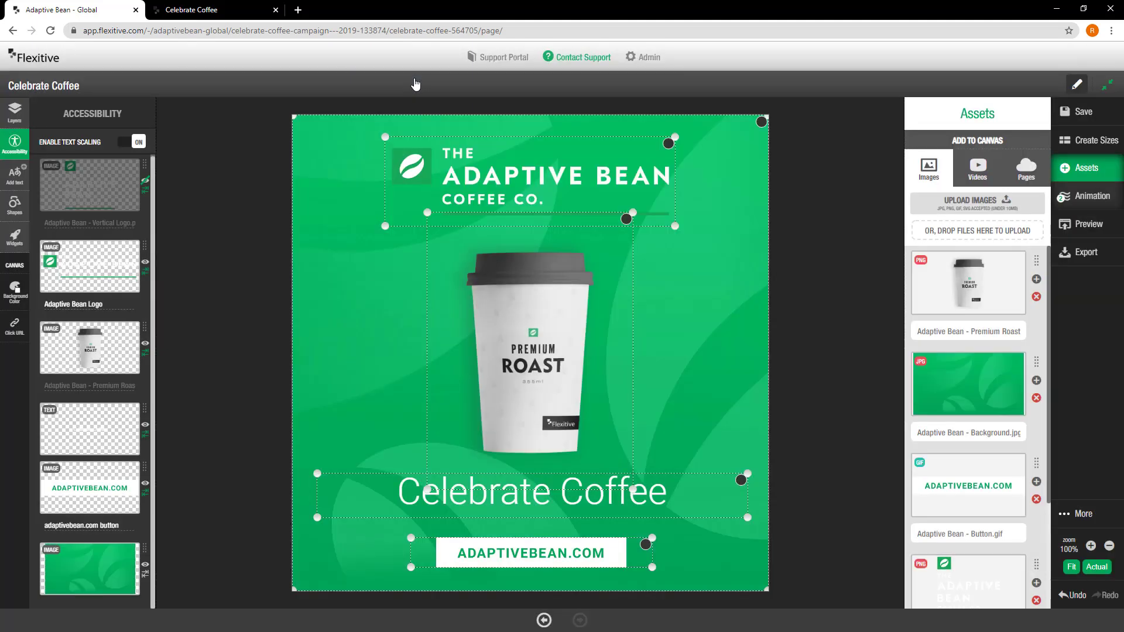